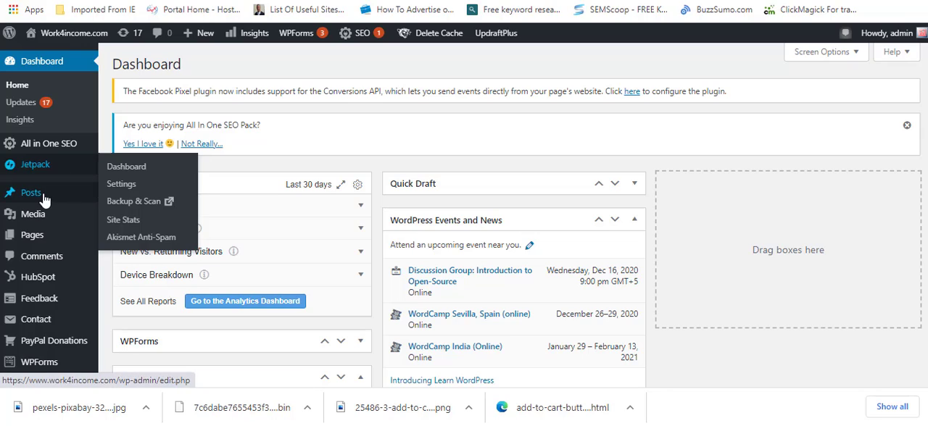
Step: Open the list of all posts in the site's admin area
mouse_move(40, 203)
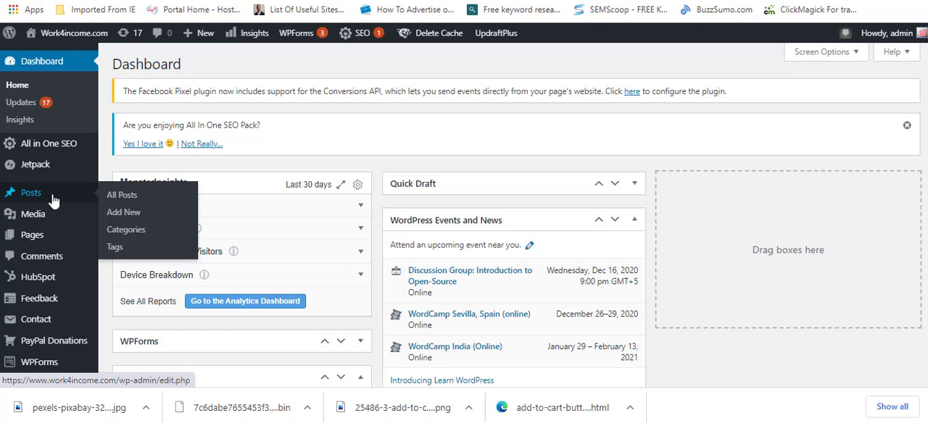
left_click(52, 201)
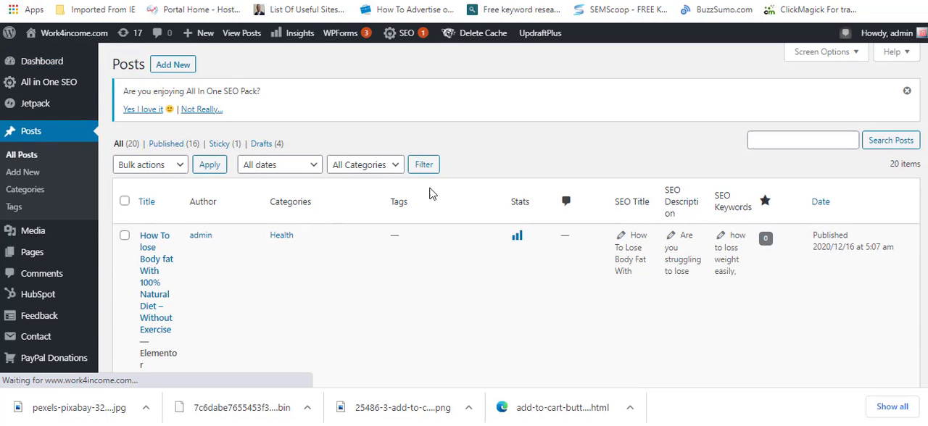
scroll(627, 152, "down", 1)
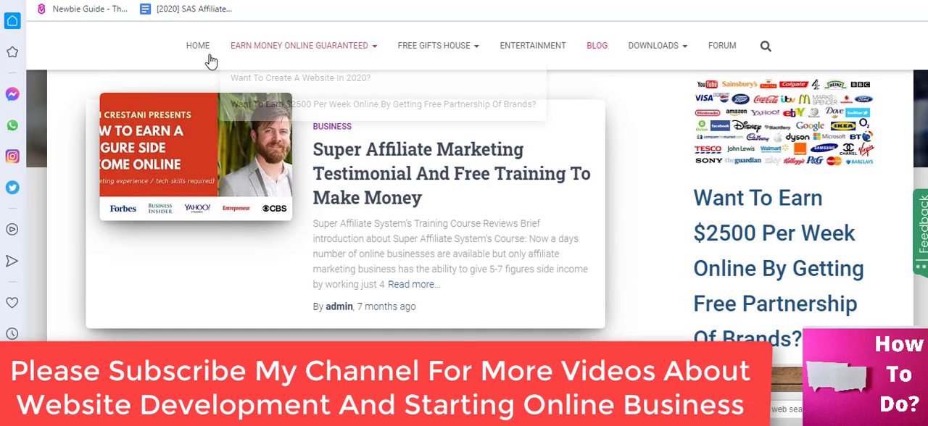
Step: Examine the published site's navigation menus and the posts listed on its Blog page
mouse_move(253, 52)
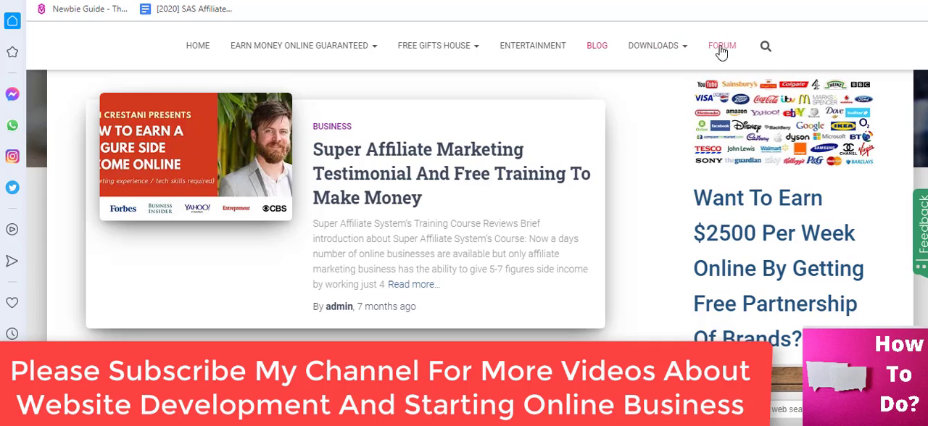
mouse_move(465, 54)
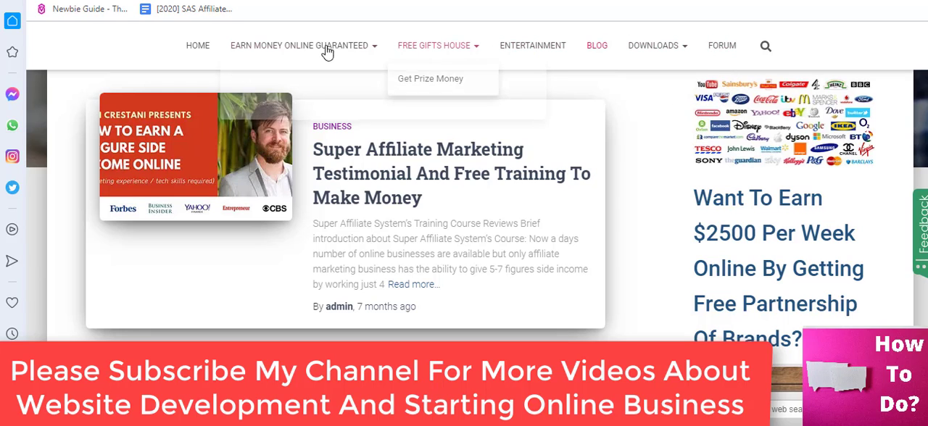
mouse_move(358, 50)
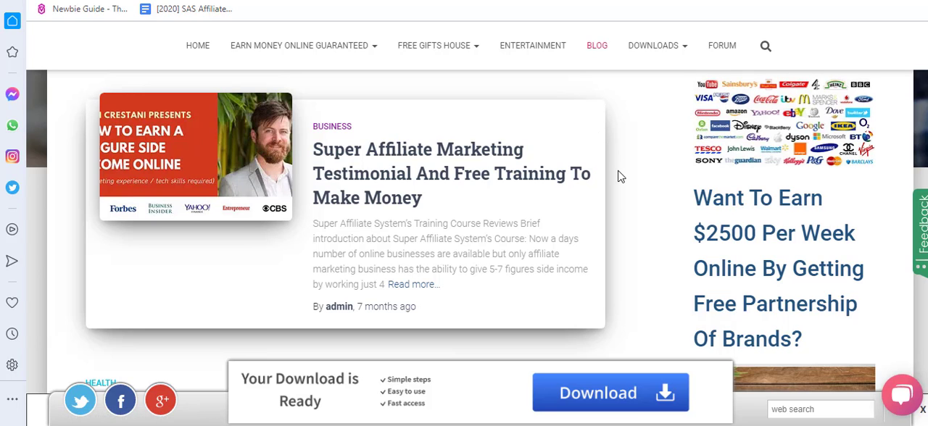
scroll(620, 177, "down", 5)
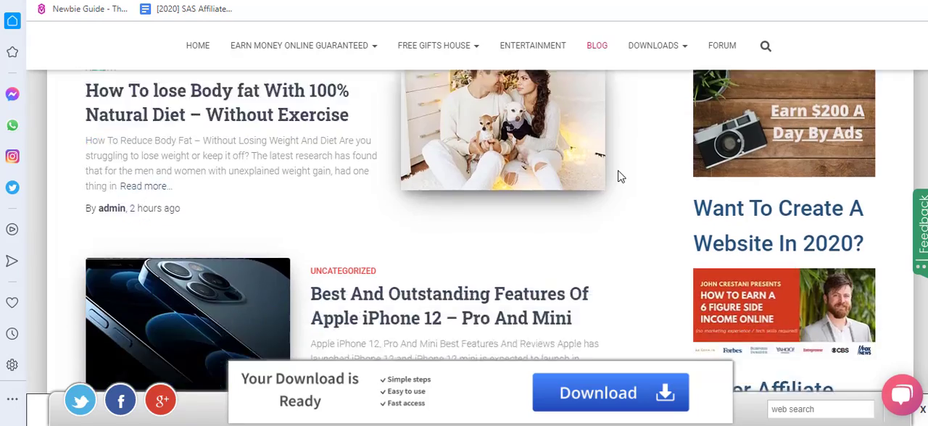
scroll(620, 176, "down", 15)
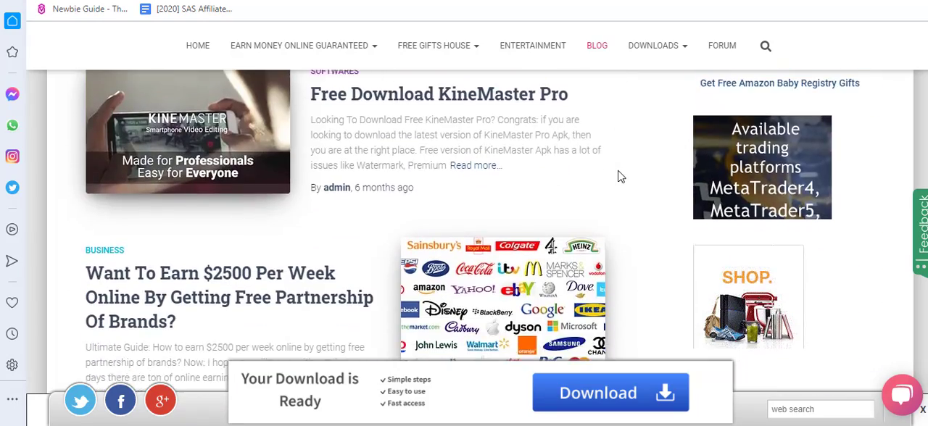
scroll(620, 177, "down", 5)
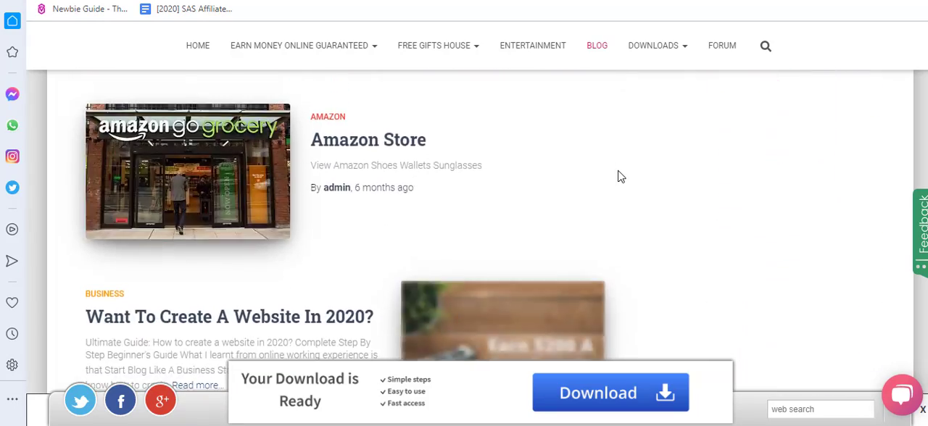
scroll(620, 176, "up", 20)
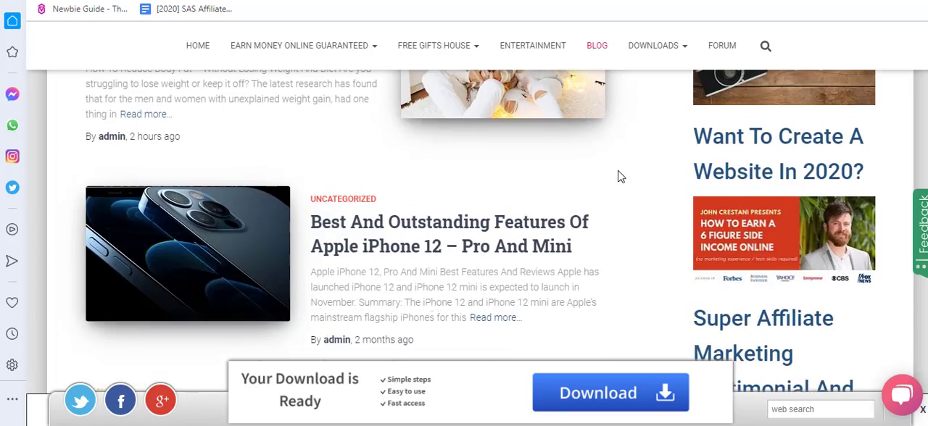
scroll(620, 176, "up", 6)
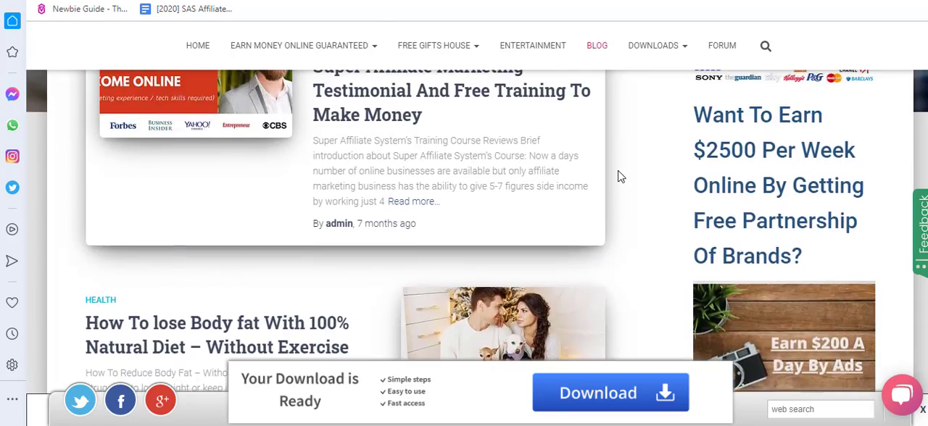
scroll(620, 176, "up", 3)
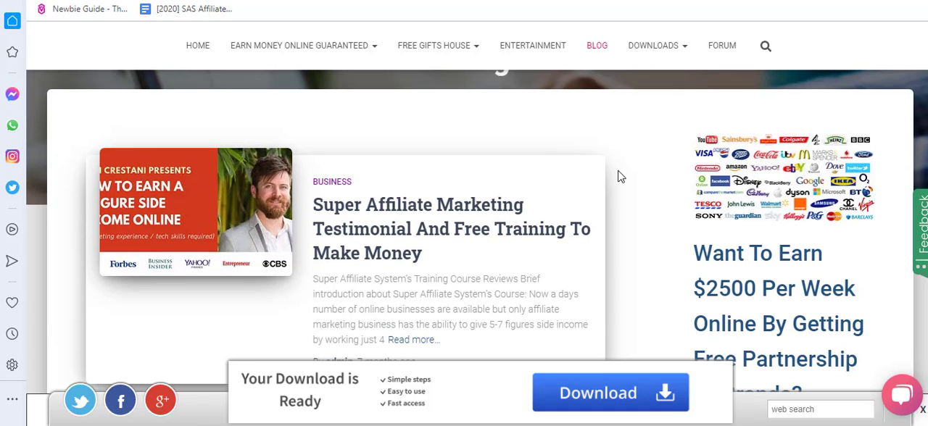
scroll(620, 176, "down", 1)
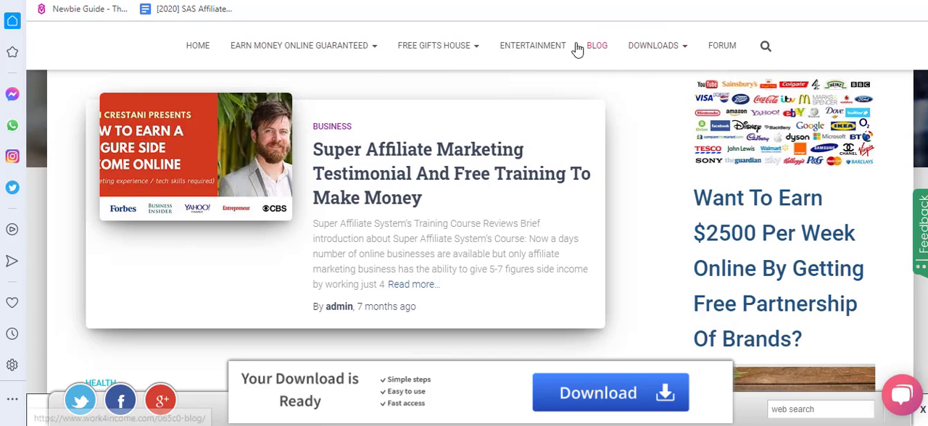
mouse_move(464, 40)
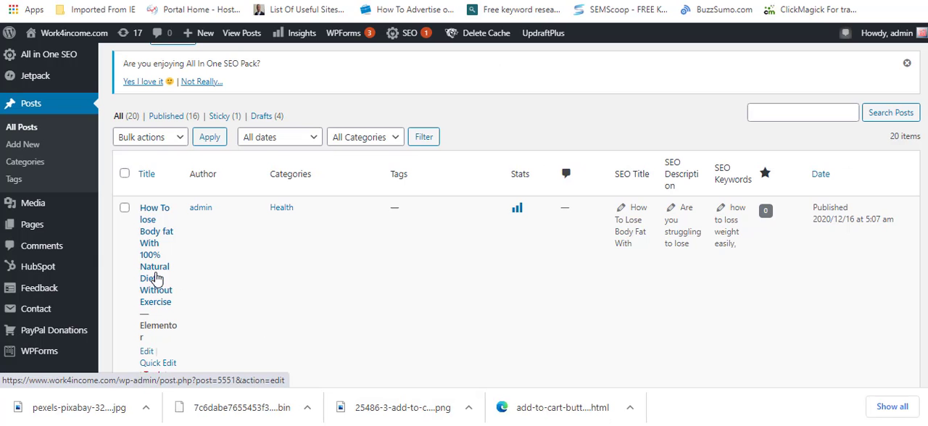
Step: Create a new post titled "Best iPhone In 2020"
scroll(415, 264, "up", 1)
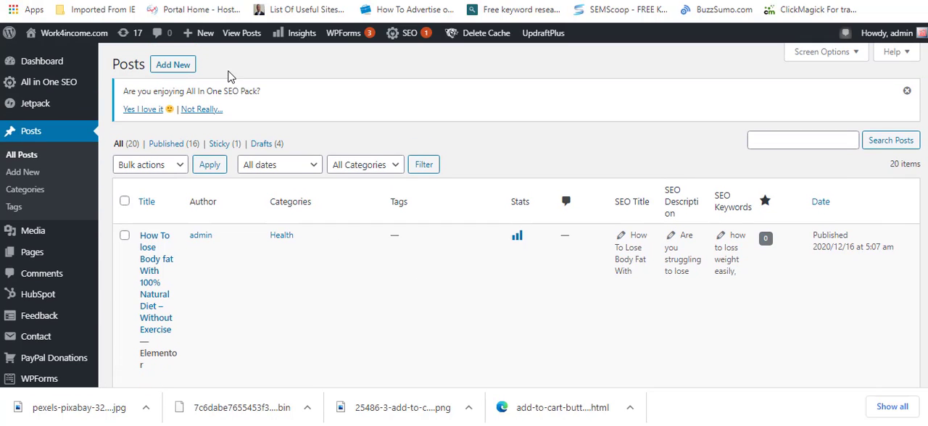
left_click(176, 68)
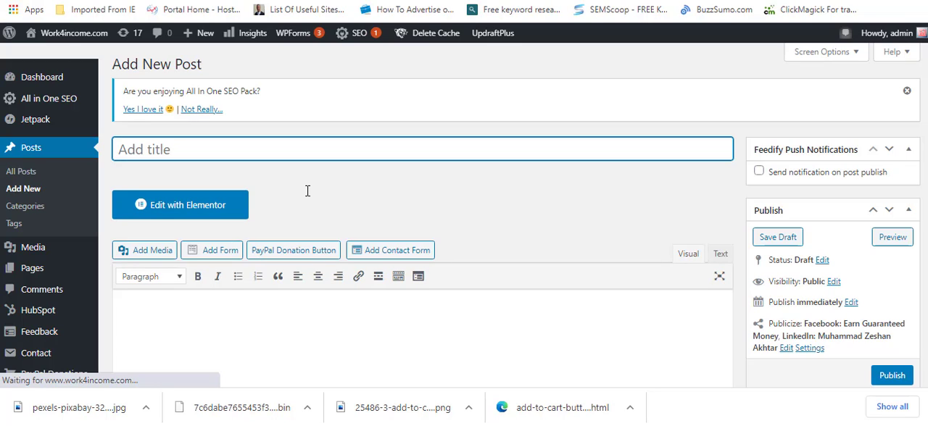
type("Best ")
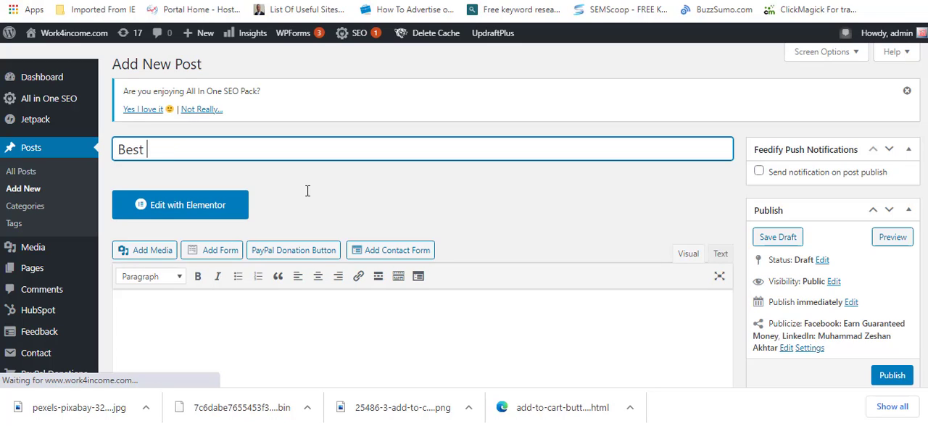
type("iPhne")
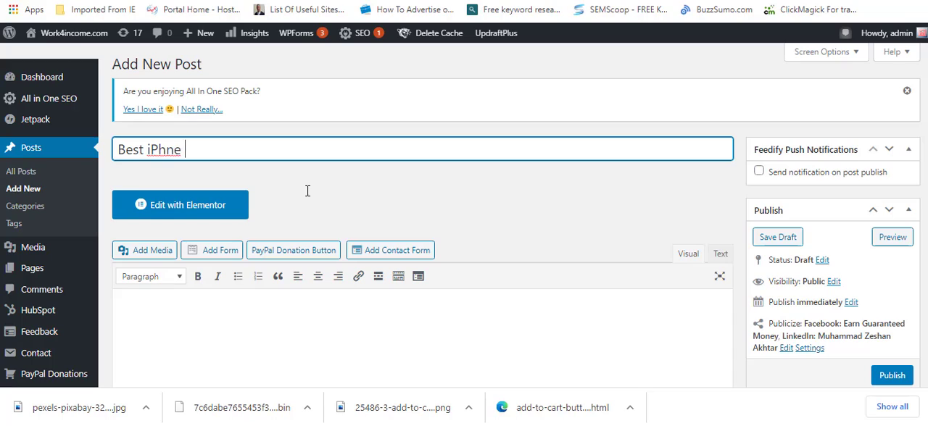
key("Left")
type("o")
type("In 2020")
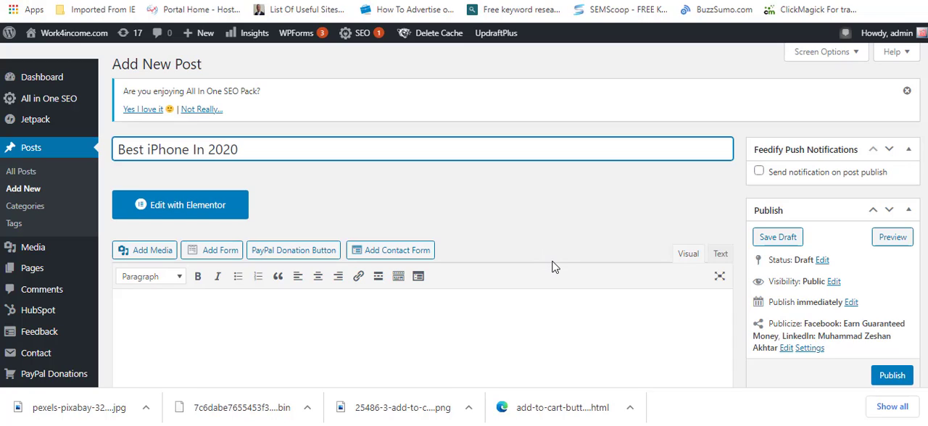
Step: Enter a short sample name as Paragraph text in the post body
left_click(534, 326)
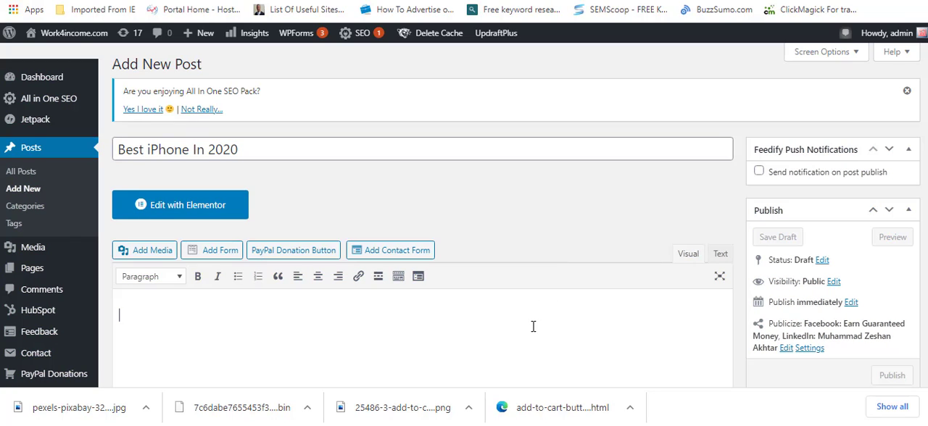
type("sadkjlak")
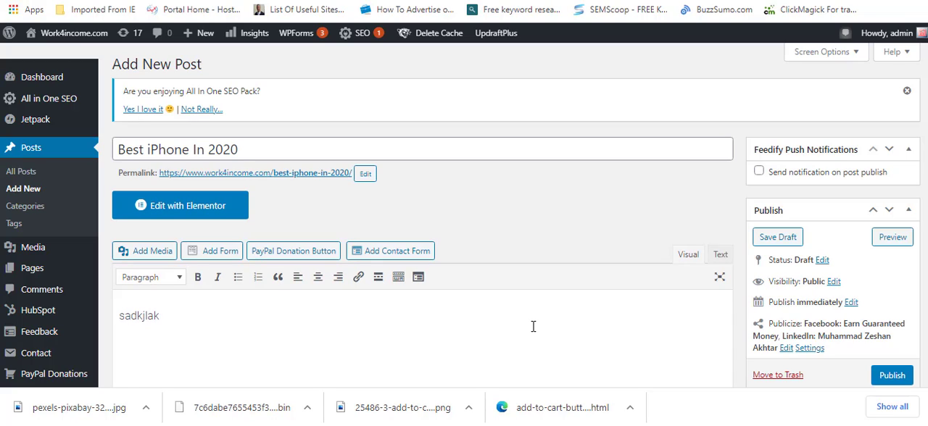
left_click(155, 280)
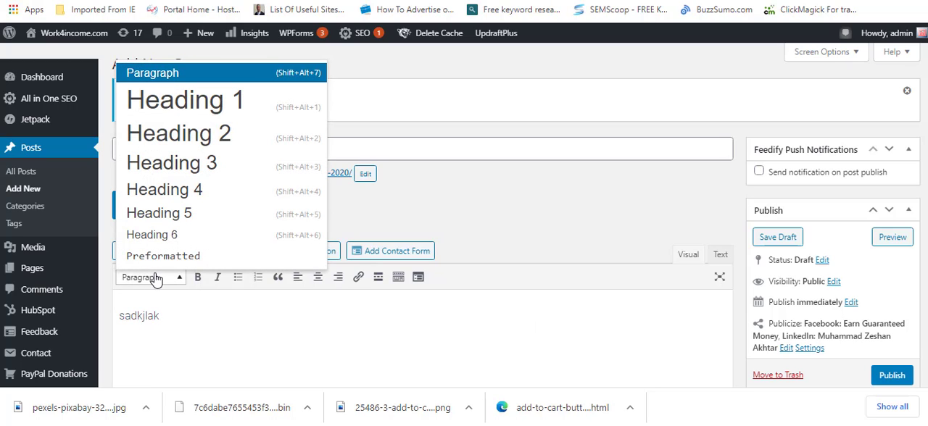
left_click(161, 319)
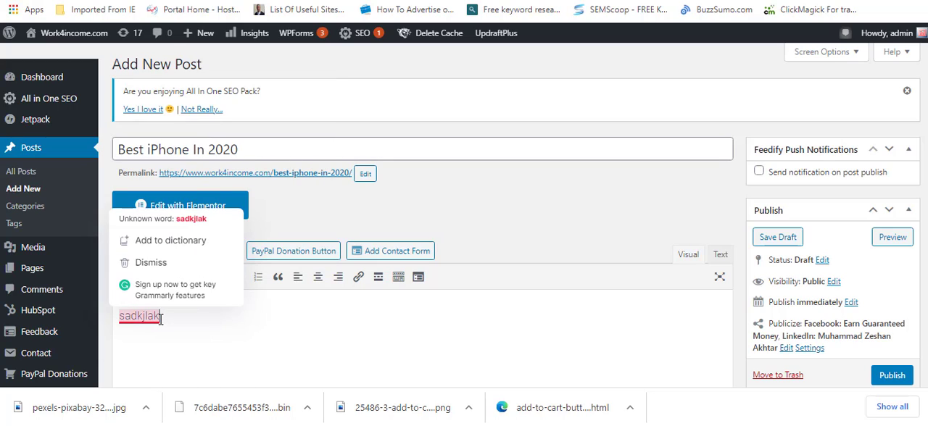
type("Ali")
key("ctrl+a")
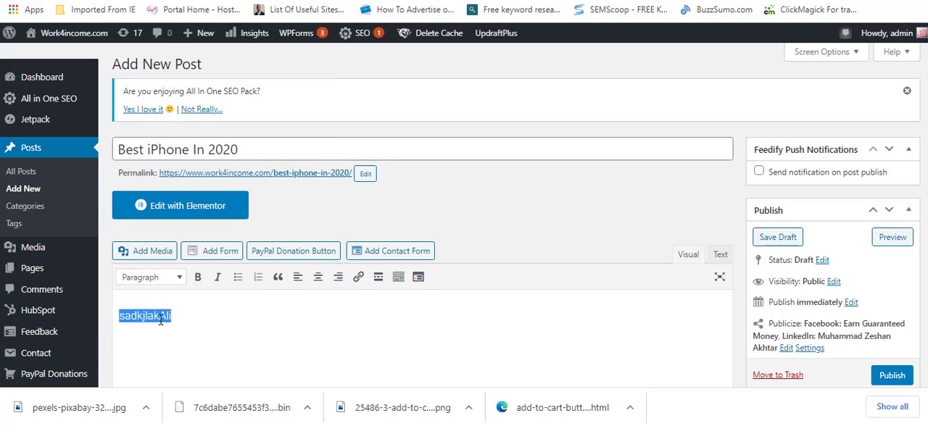
type("Ali")
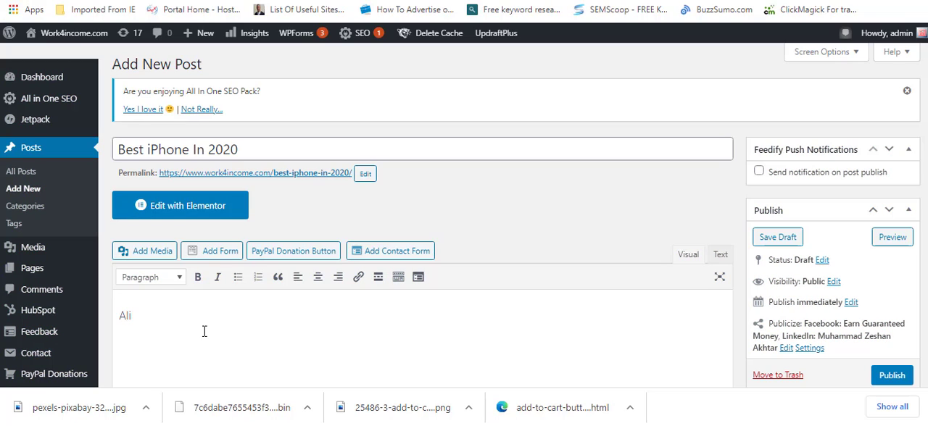
Step: Add the same sample name on a new line below the paragraph in Heading 1 style
key("Return")
left_click(155, 277)
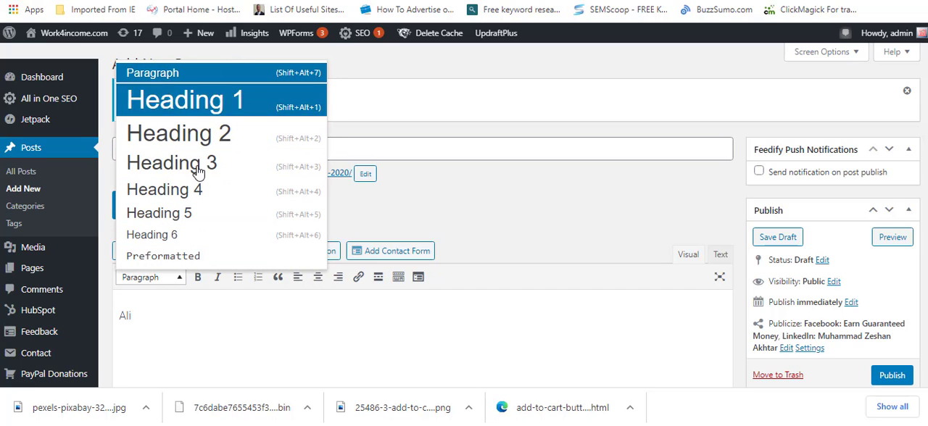
left_click(208, 116)
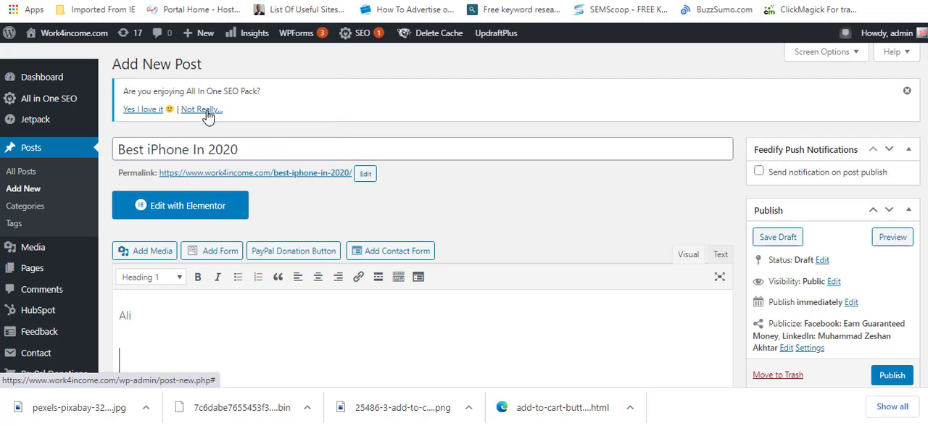
type("Ali")
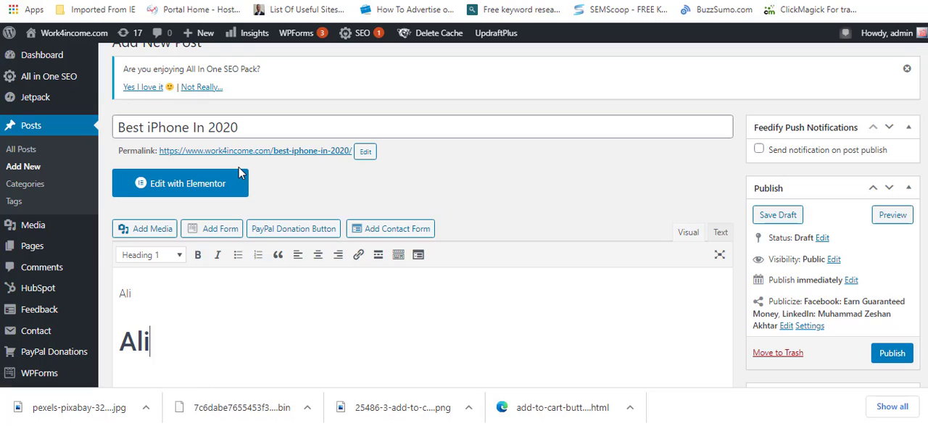
key("Return")
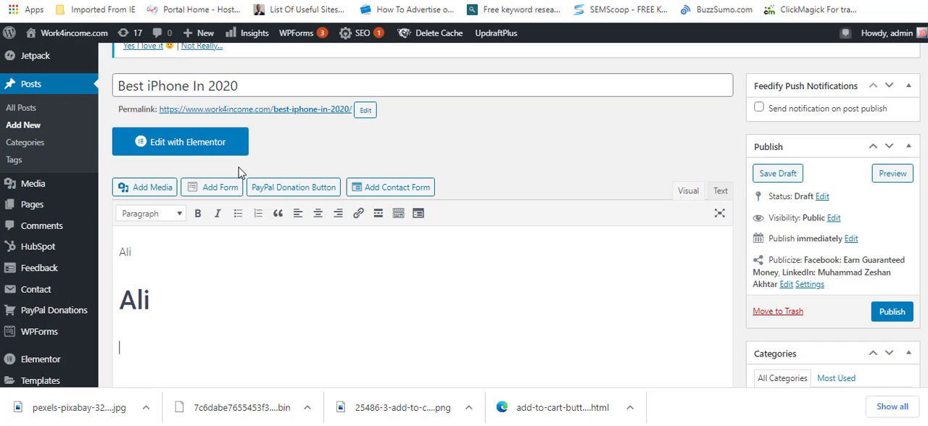
left_click(160, 221)
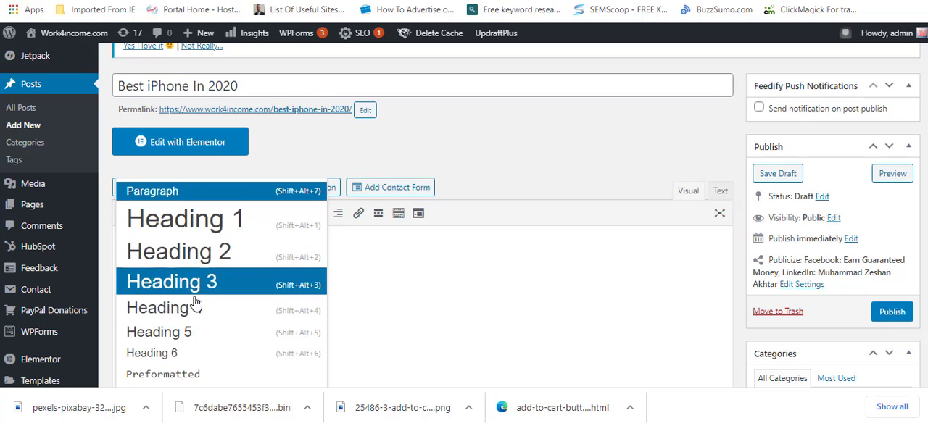
left_click(373, 282)
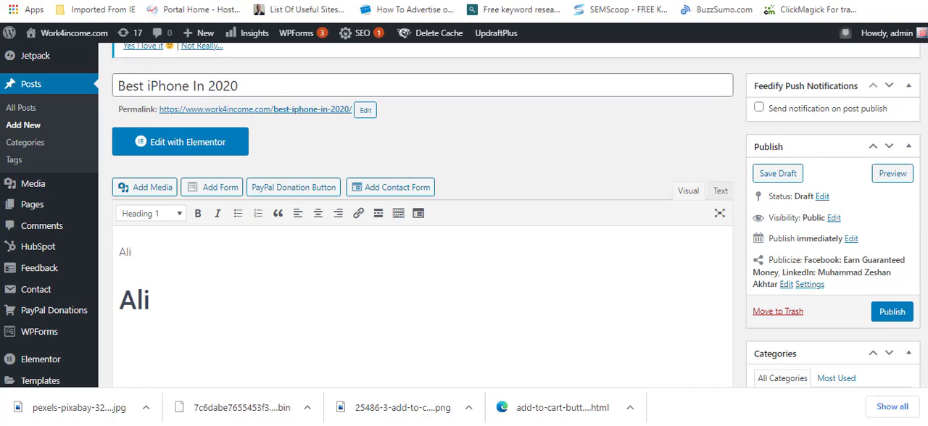
scroll(461, 215, "down", 2)
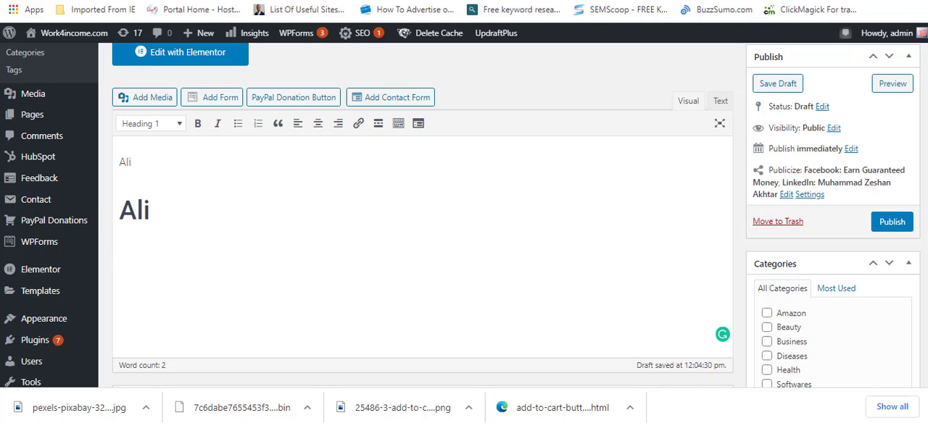
key("ctrl+a")
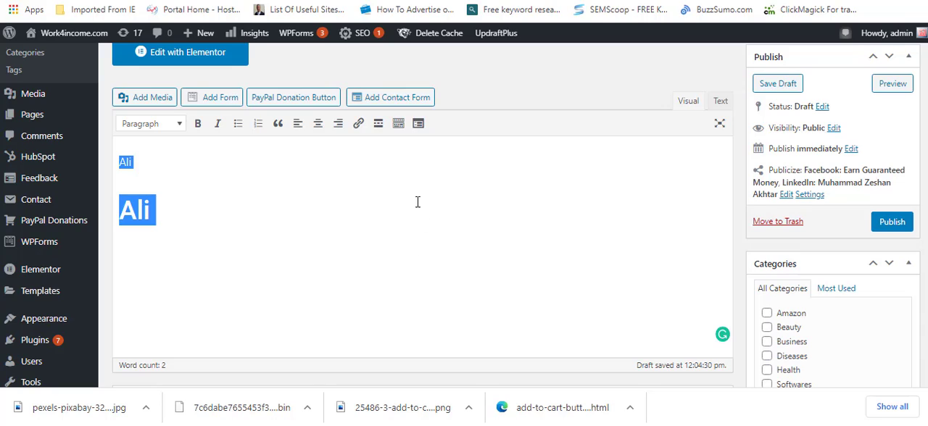
left_click(344, 179)
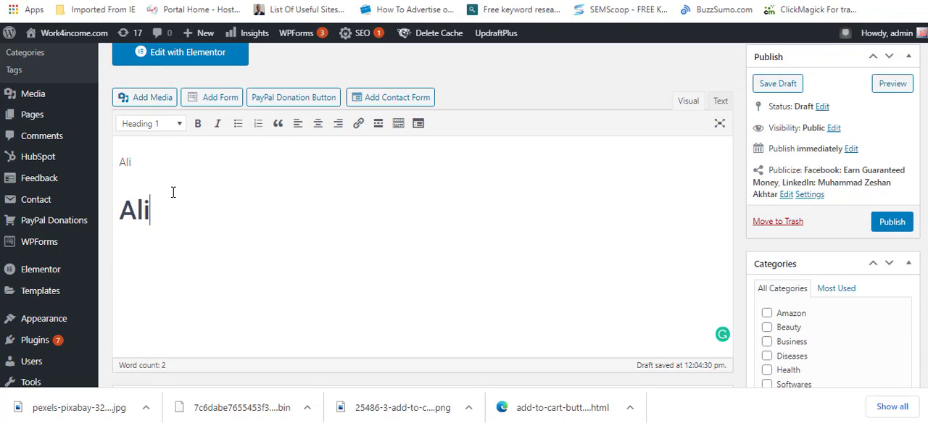
Step: Start a new line below the heading, and view the file upload options for adding media to the post
key("Return")
left_click(148, 101)
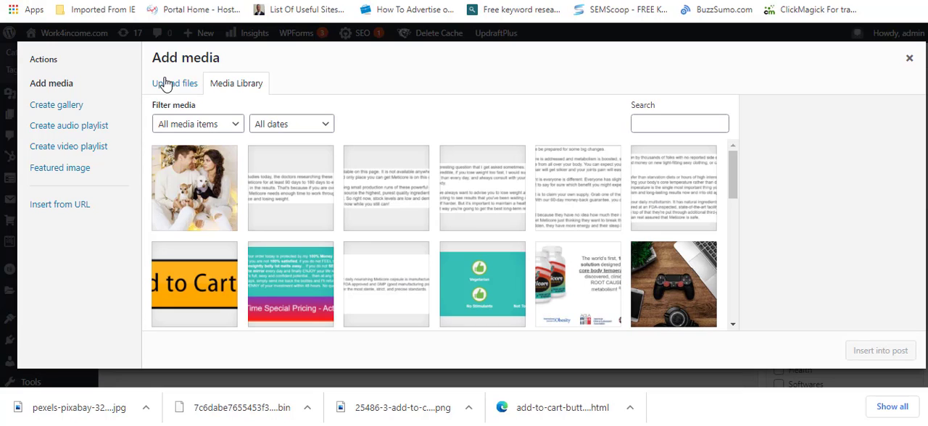
left_click(182, 91)
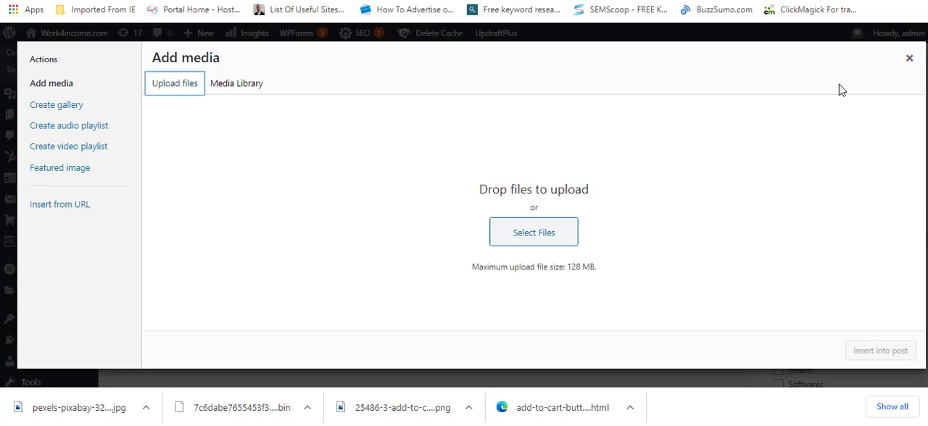
left_click(909, 58)
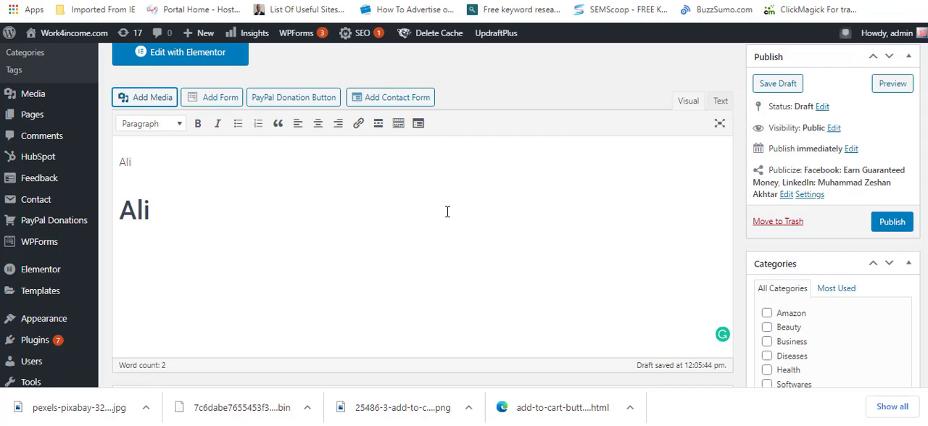
Step: Review the post's SEO, tags and featured image settings, and open the permalink slug for editing
left_click(460, 97)
scroll(740, 243, "down", 5)
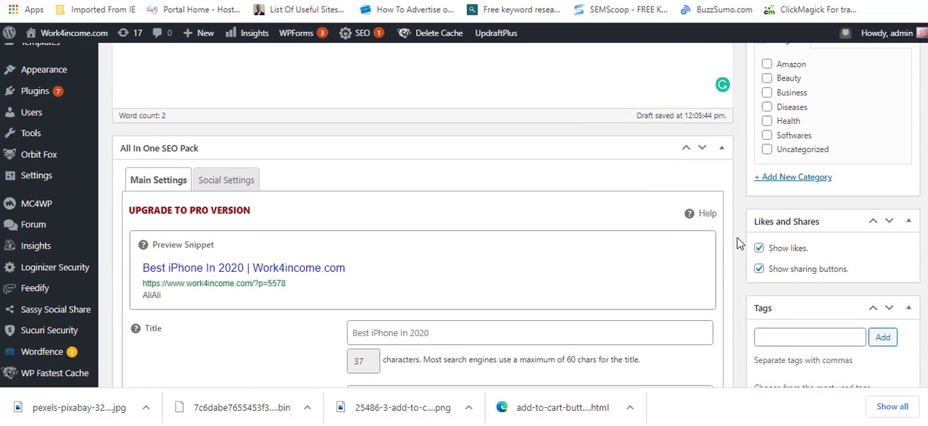
scroll(739, 244, "down", 2)
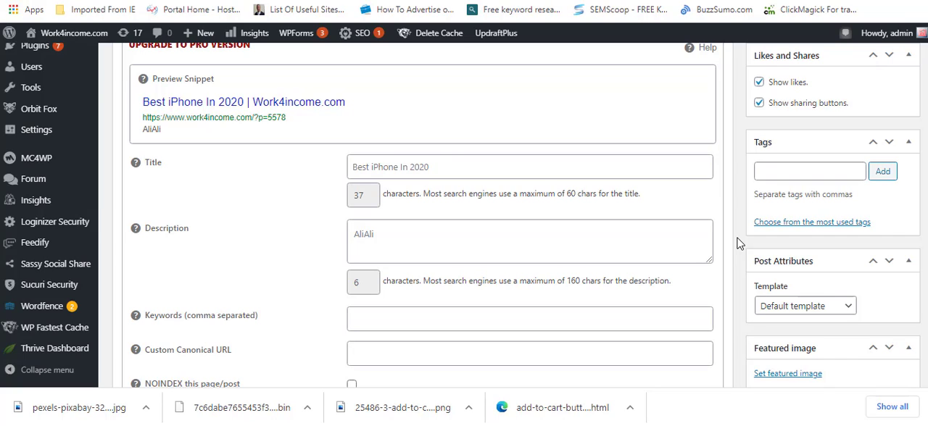
scroll(740, 243, "up", 10)
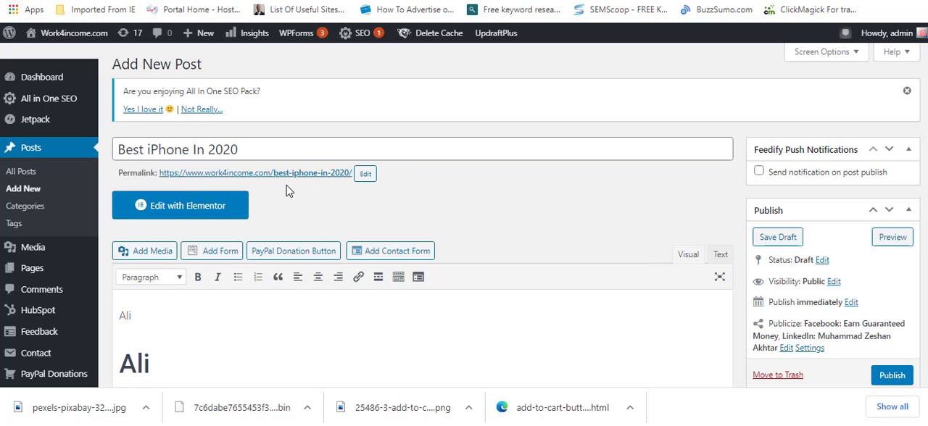
left_click(366, 176)
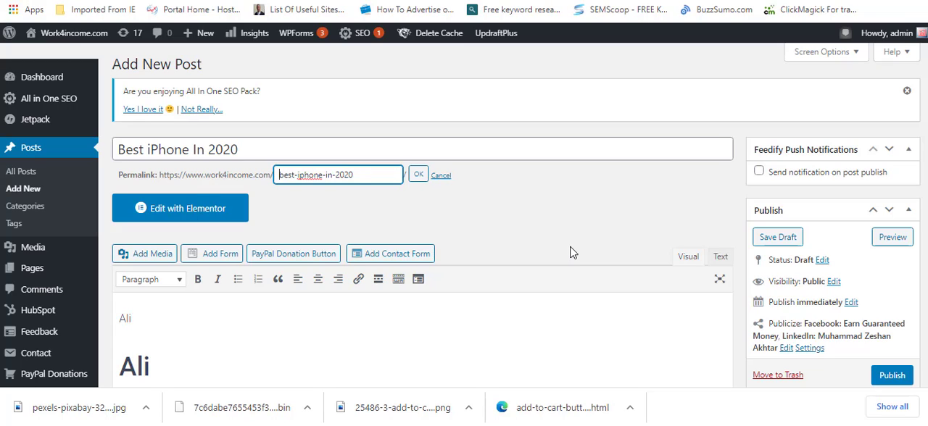
key("ctrl+a")
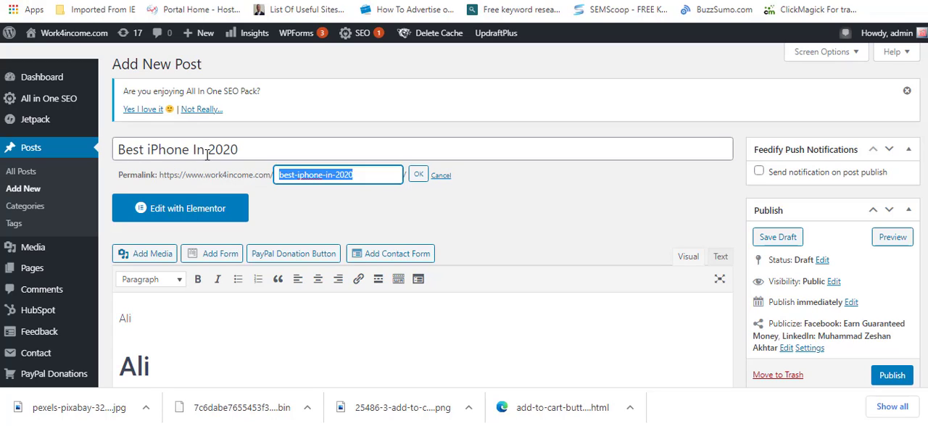
left_click(291, 177)
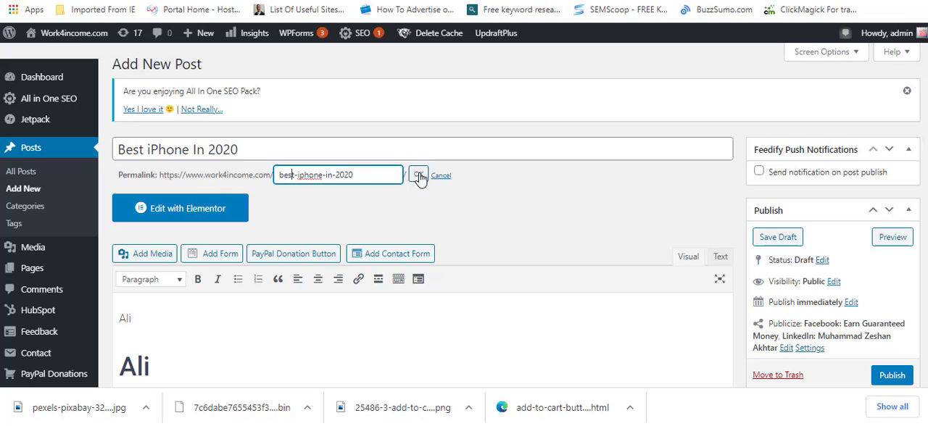
Step: Switch to the published site's Blog page and look through the listed posts
left_click(731, 234)
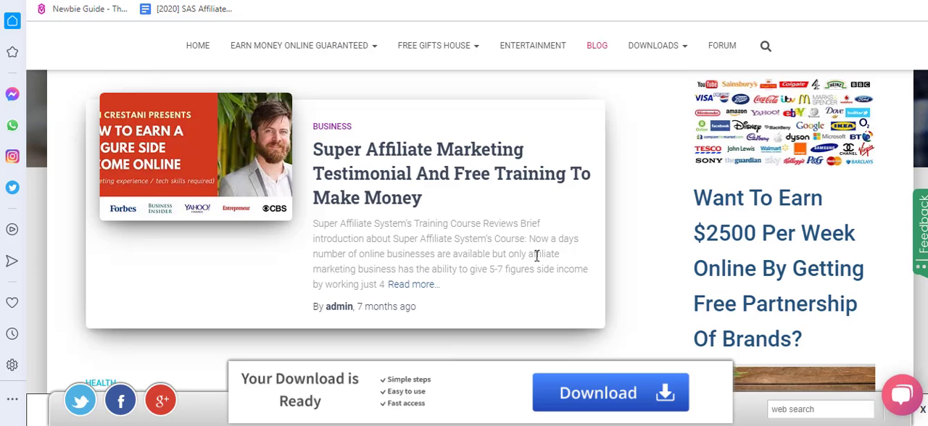
scroll(536, 255, "down", 1)
scroll(536, 255, "down", 10)
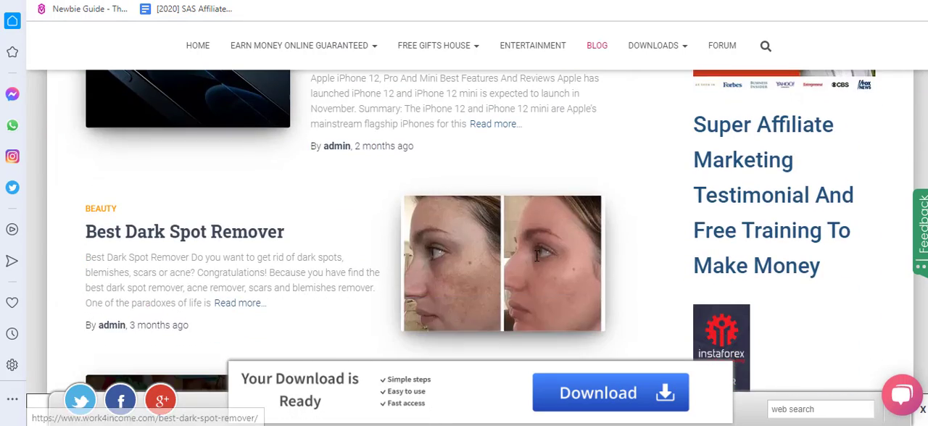
scroll(536, 255, "down", 5)
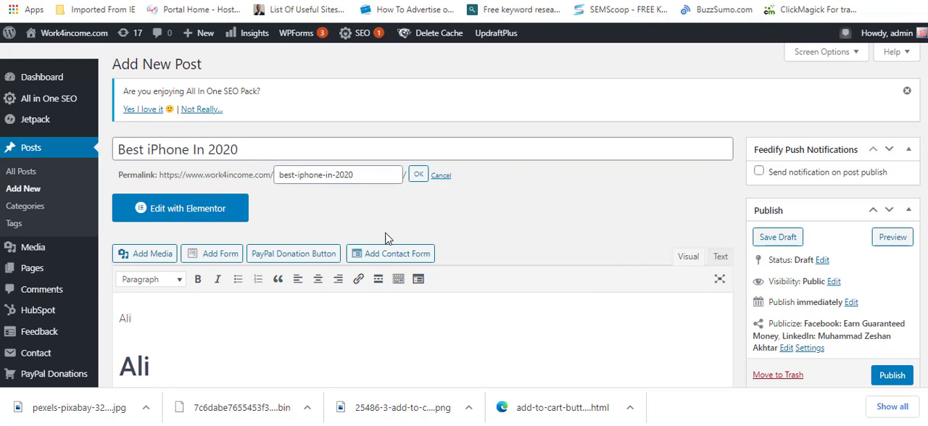
mouse_move(70, 280)
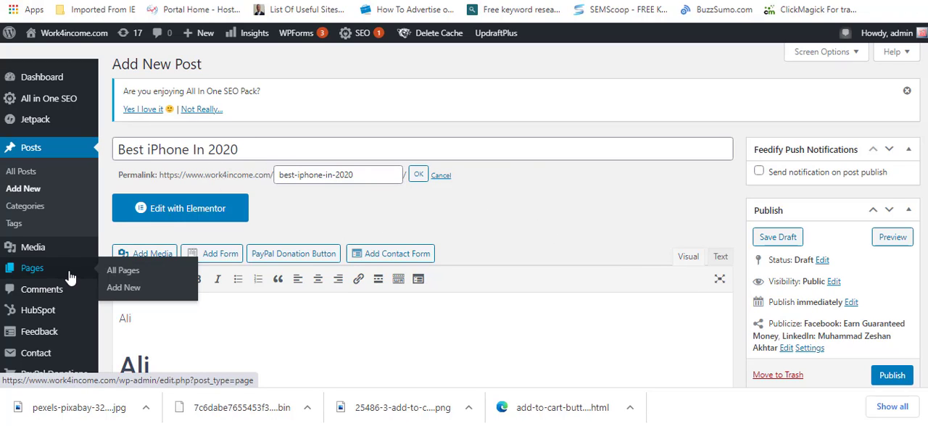
left_click(69, 274)
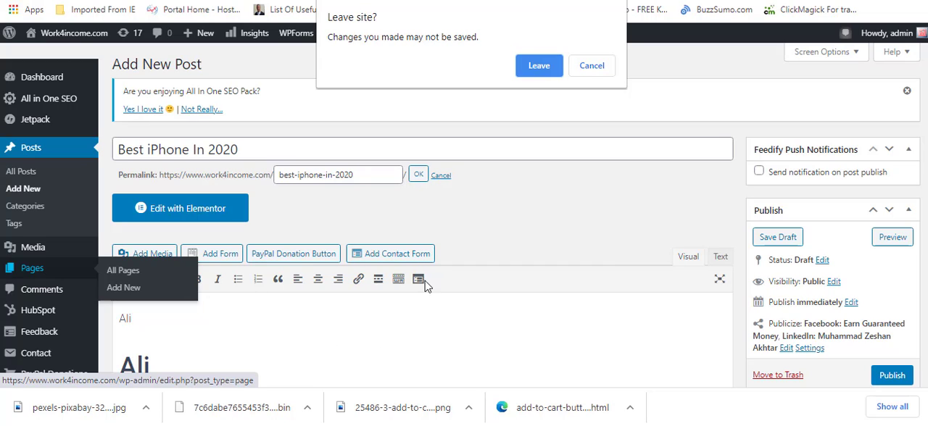
left_click(593, 66)
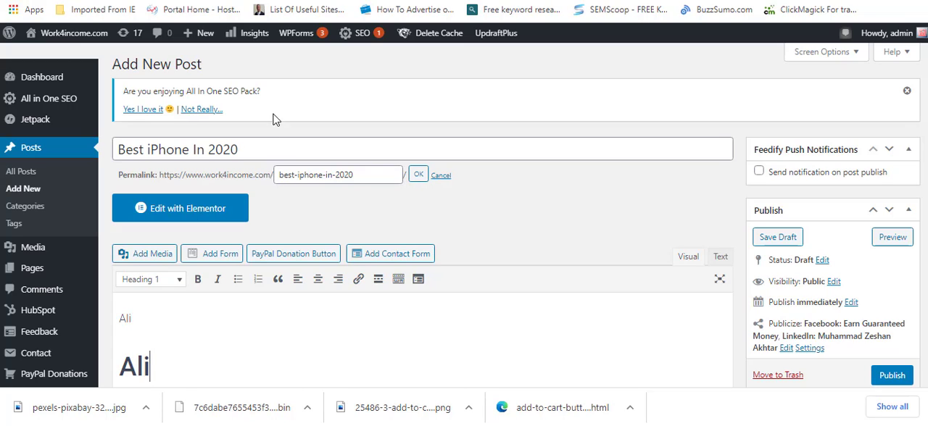
Step: Try "Contact Us", "Privacy" and "Team" in turn as the title
triple_click(281, 143)
type("Con")
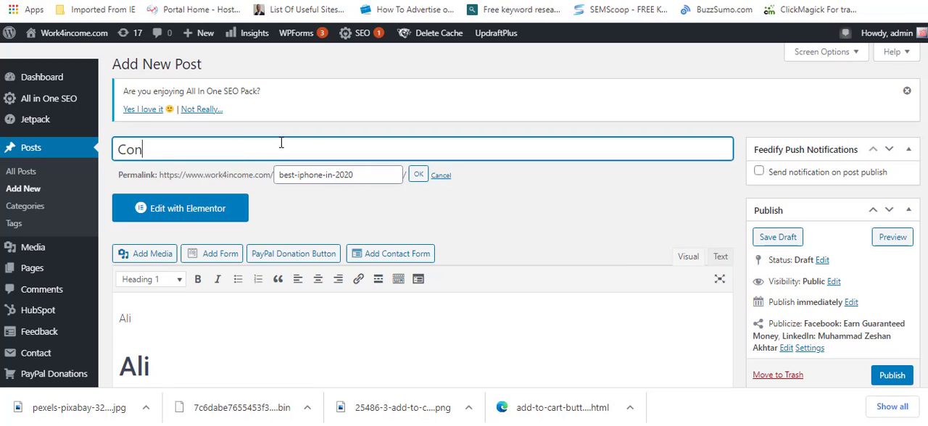
type("tact Us")
key("ctrl+a")
type("Privacy")
key("ctrl+a")
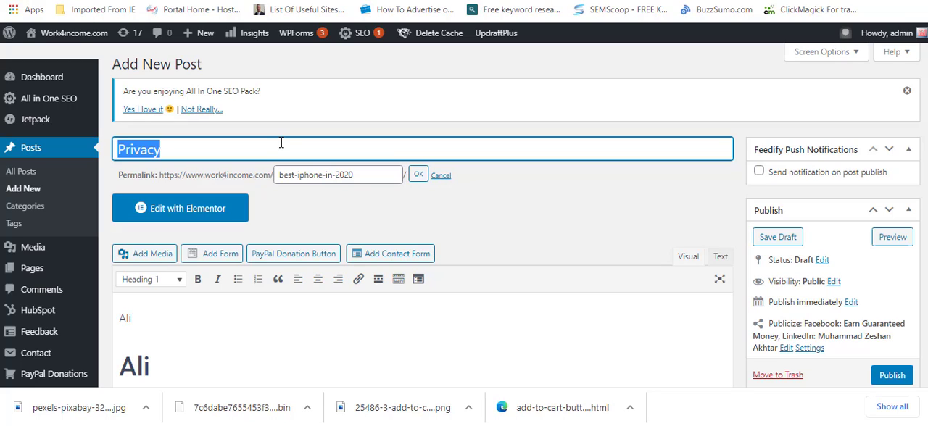
type("Team")
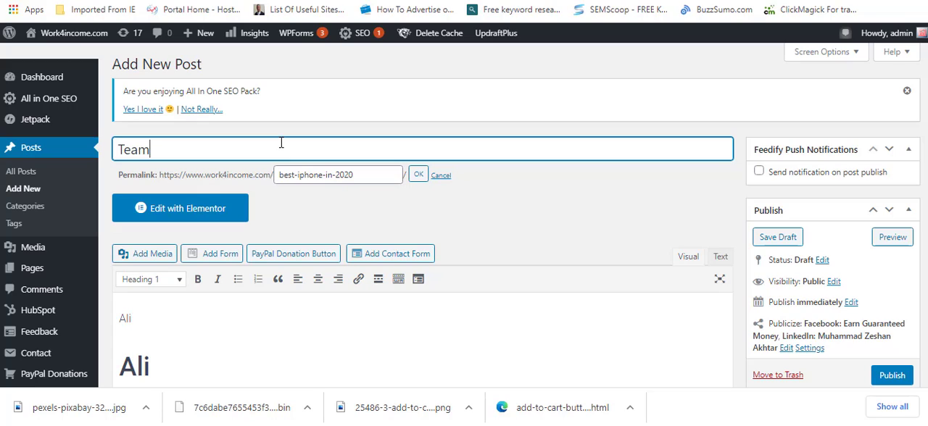
Step: Clear the post title and select all the text in the post body
key("ctrl+a")
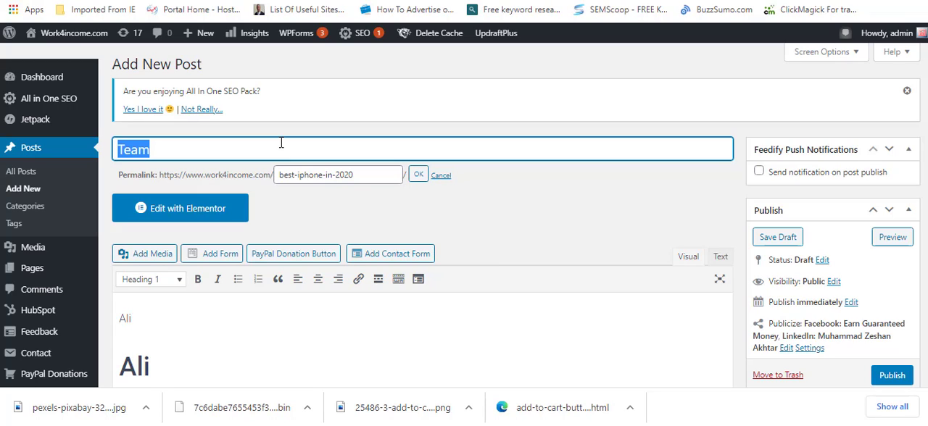
key("BackSpace")
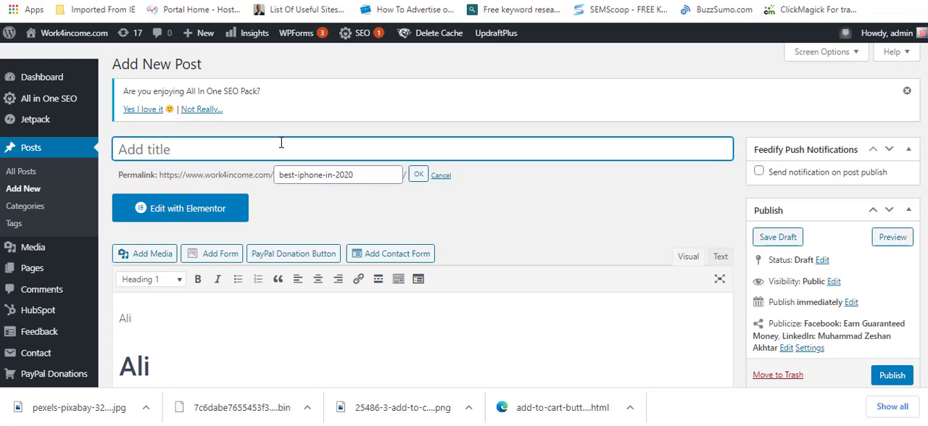
left_click(349, 353)
key("ctrl+a")
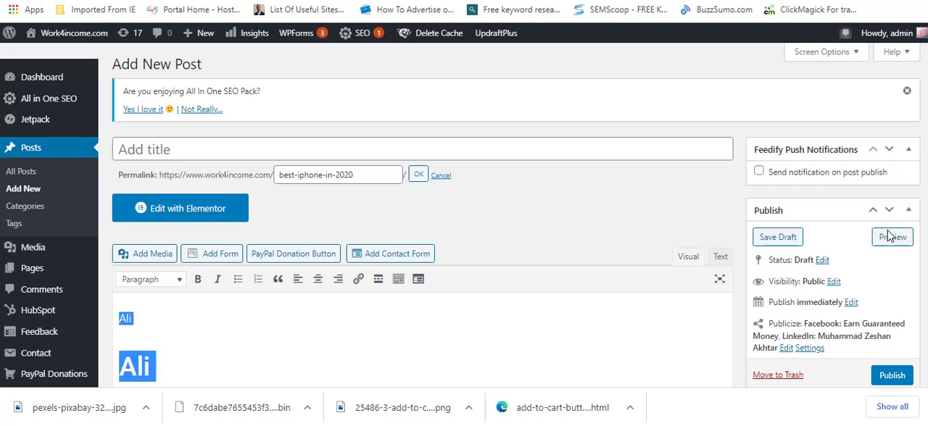
Step: View the images shown beside the post excerpts on the published Blog page
scroll(826, 189, "down", 4)
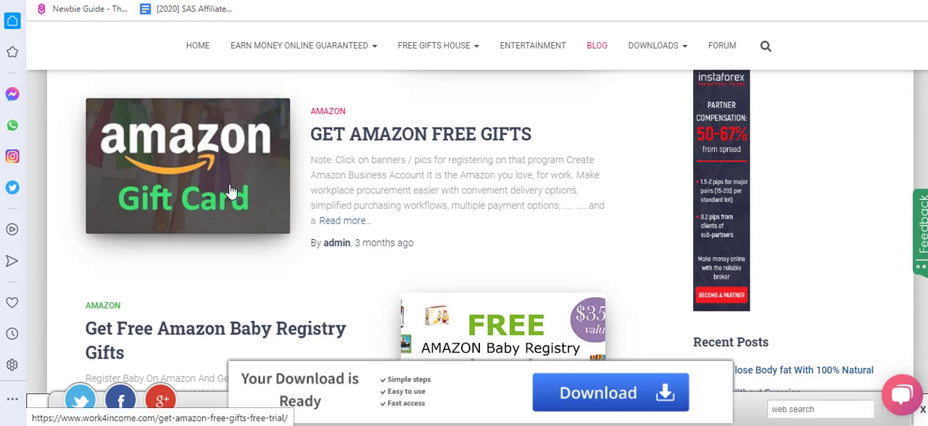
scroll(249, 197, "up", 1)
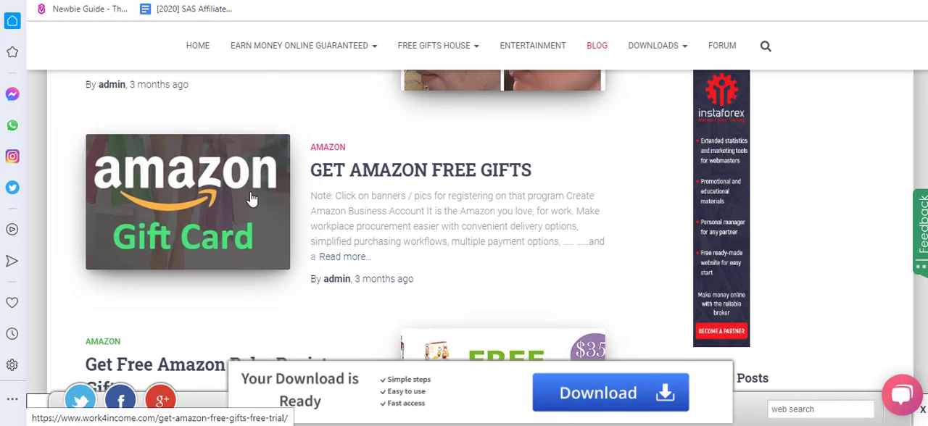
scroll(250, 197, "up", 3)
scroll(290, 182, "up", 3)
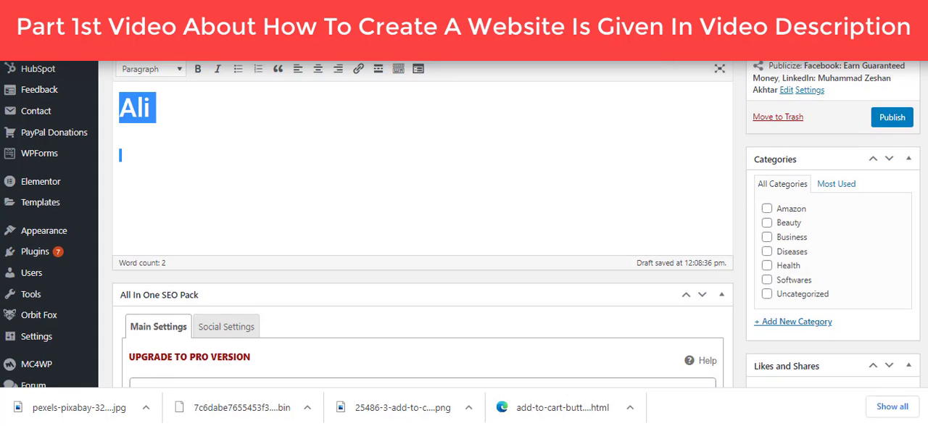
Step: Find the post's featured image setting and compare it with the post images on the published Blog page
scroll(421, 225, "down", 5)
scroll(421, 225, "down", 3)
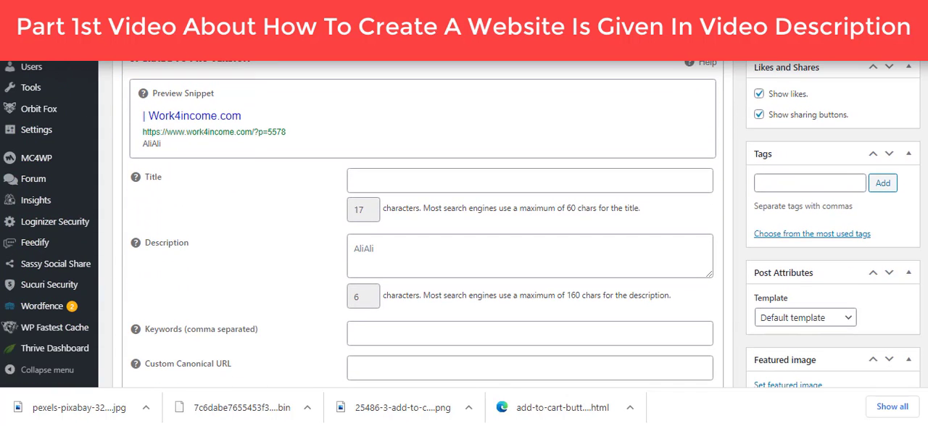
scroll(421, 224, "down", 4)
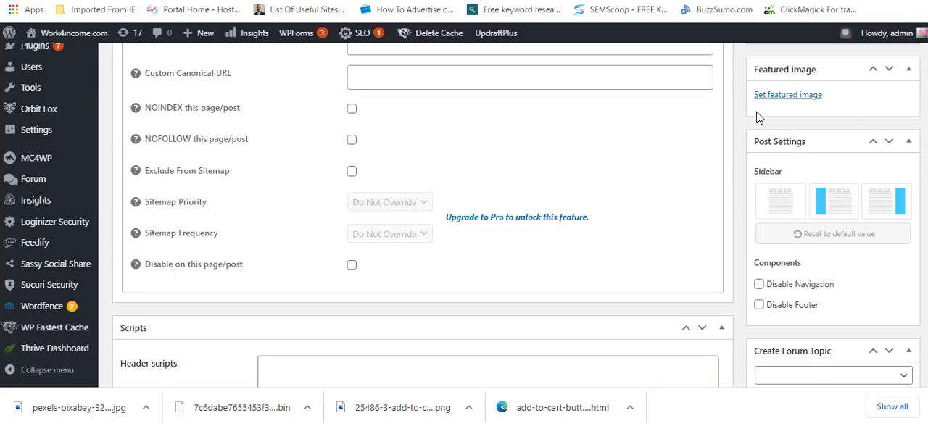
left_click(554, 408)
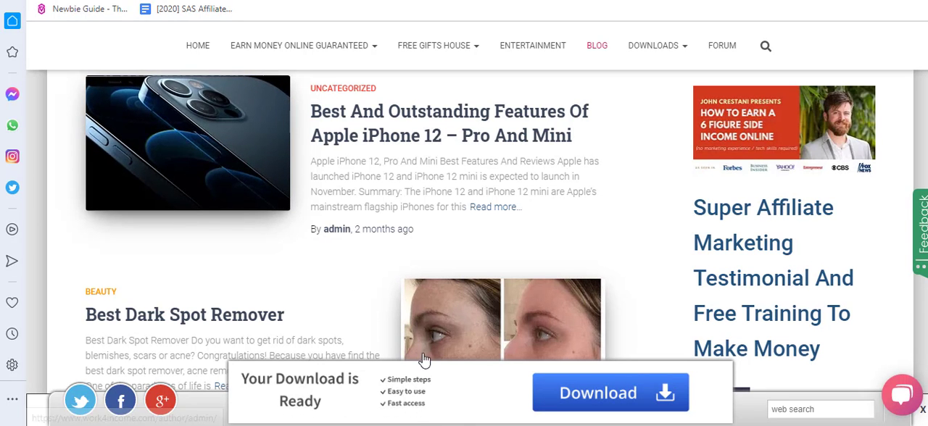
Step: Return to the post editor and set the post's sidebar layout to no sidebar, then to the right sidebar
left_click(527, 425)
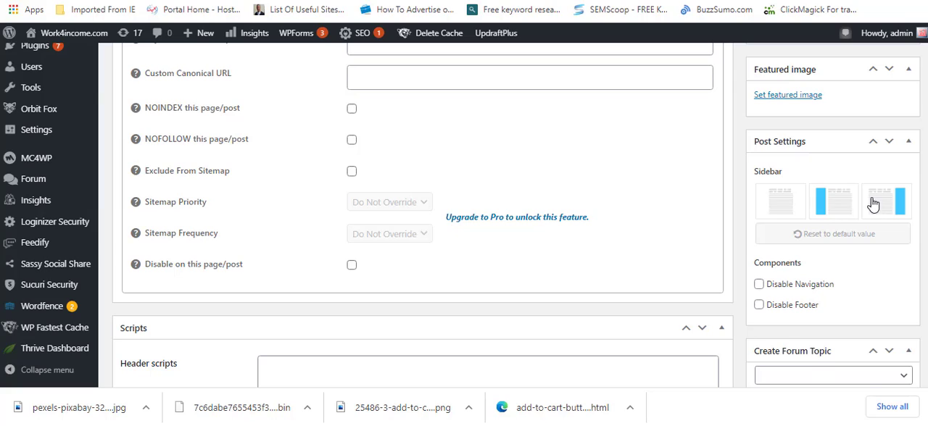
left_click(776, 204)
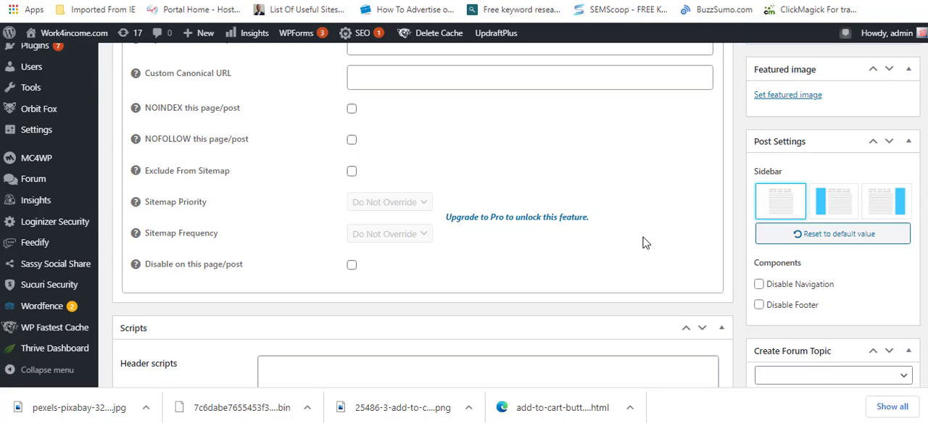
left_click(885, 205)
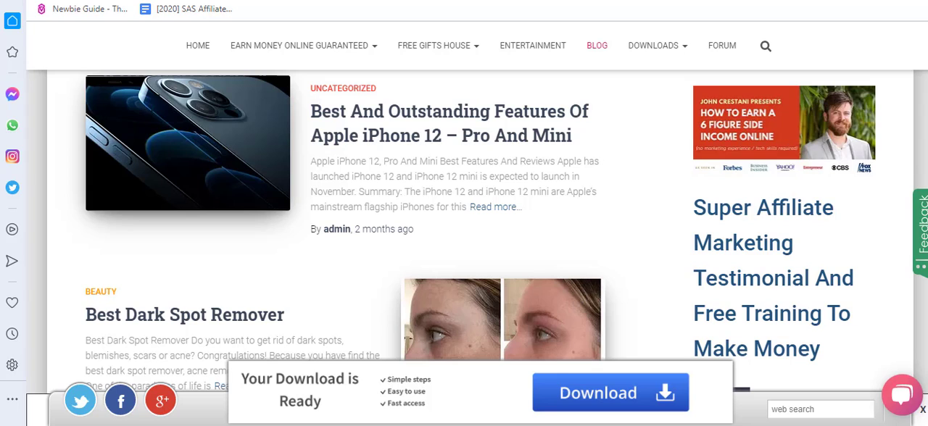
Step: Examine how the sidebar is laid out alongside the posts on the published Blog page
scroll(476, 232, "down", 7)
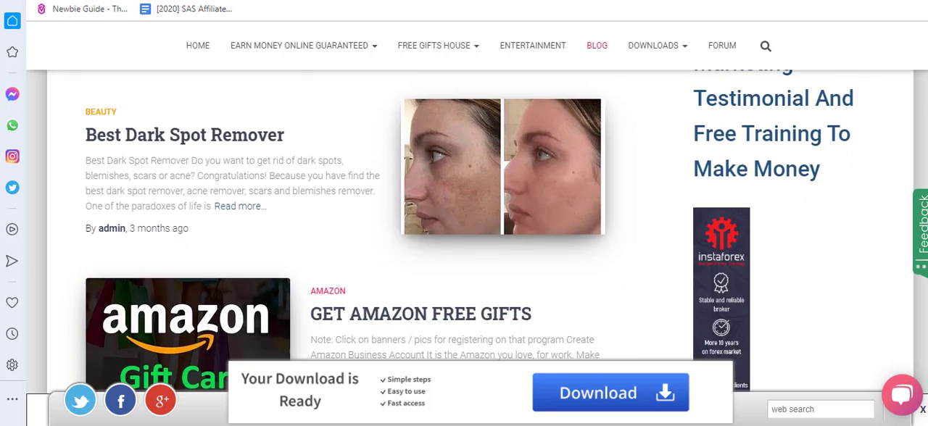
scroll(475, 231, "down", 8)
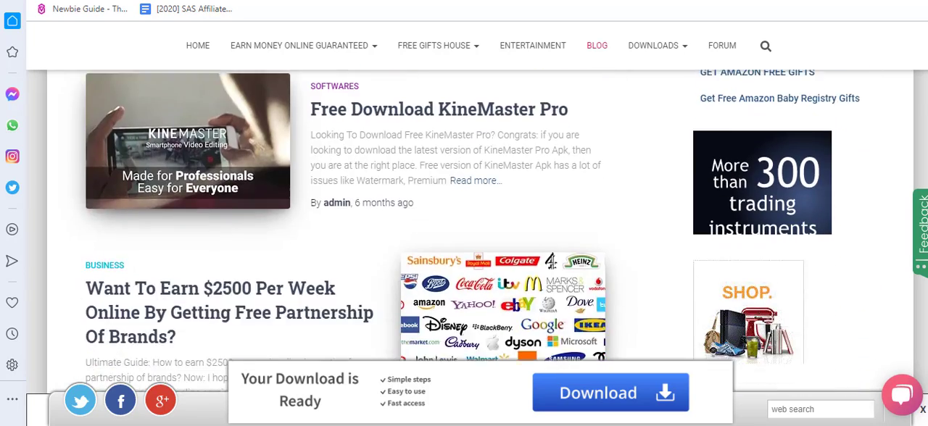
scroll(809, 183, "up", 3)
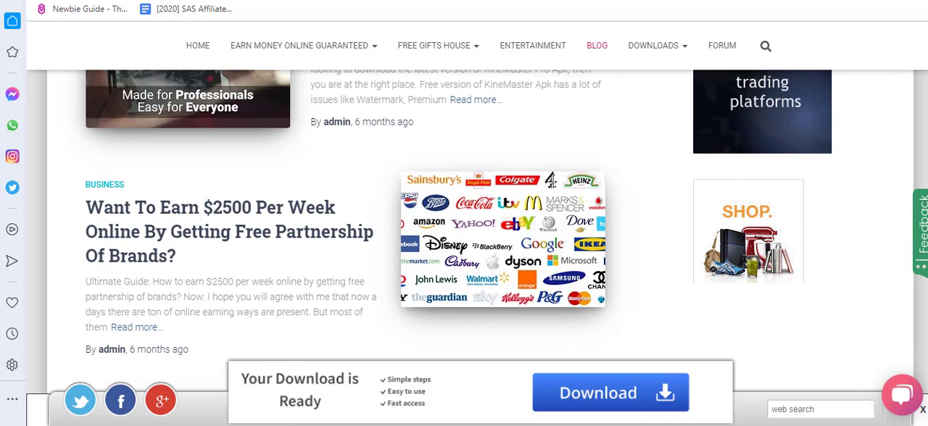
scroll(784, 153, "up", 12)
scroll(474, 231, "up", 1)
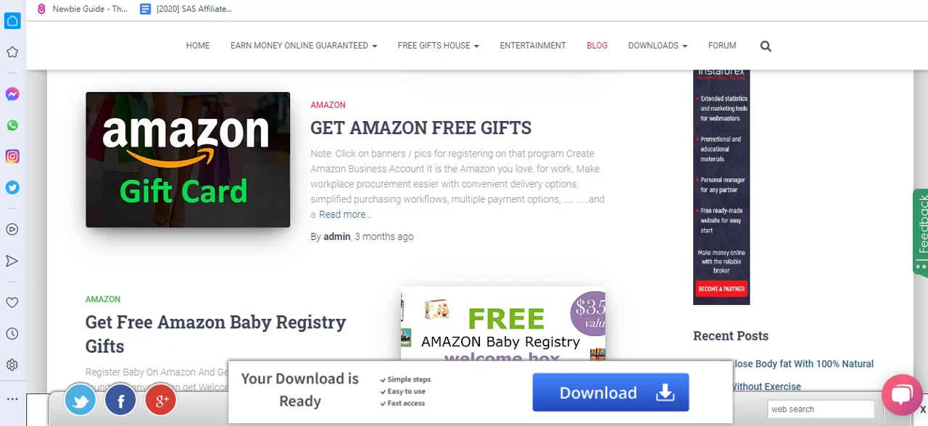
scroll(474, 232, "up", 12)
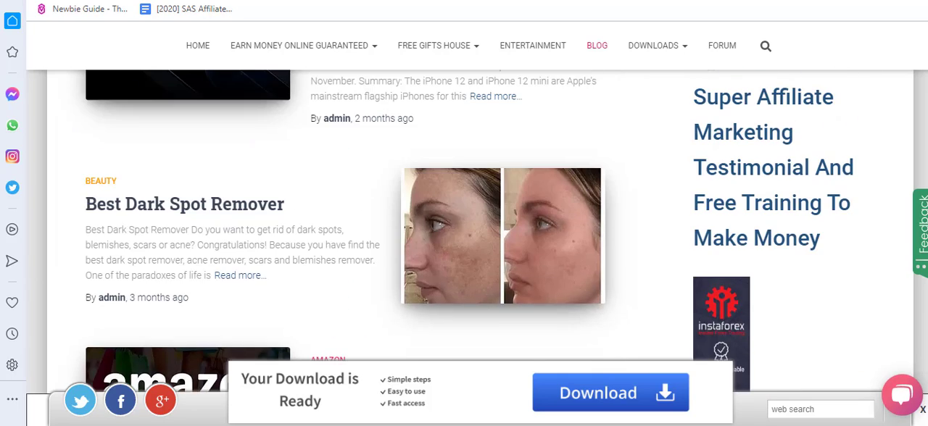
Step: Return to the post editor and bring the post content and its publishing options back into view
scroll(474, 231, "up", 8)
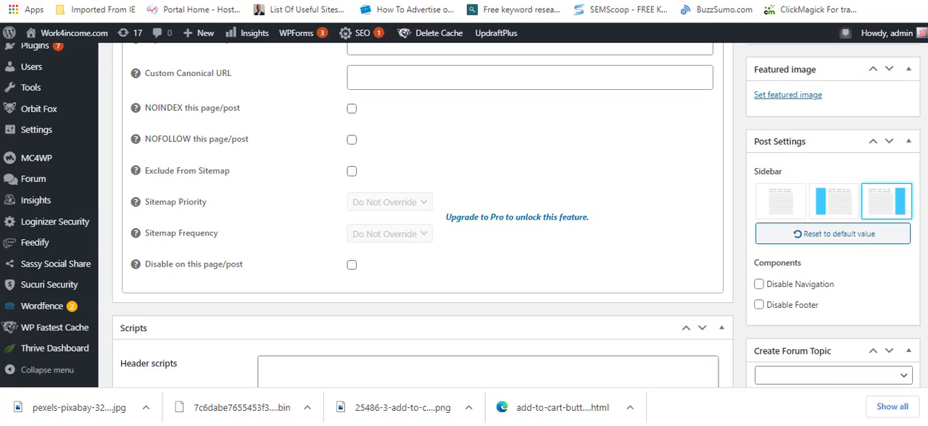
scroll(464, 218, "up", 1)
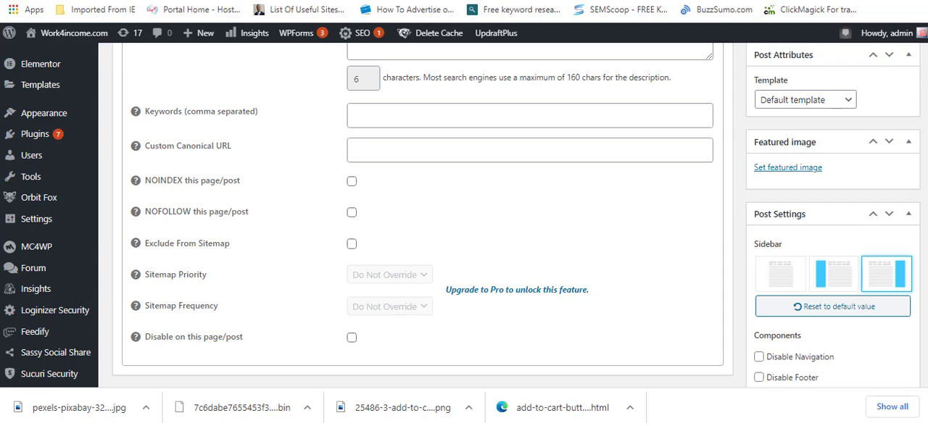
scroll(421, 218, "up", 15)
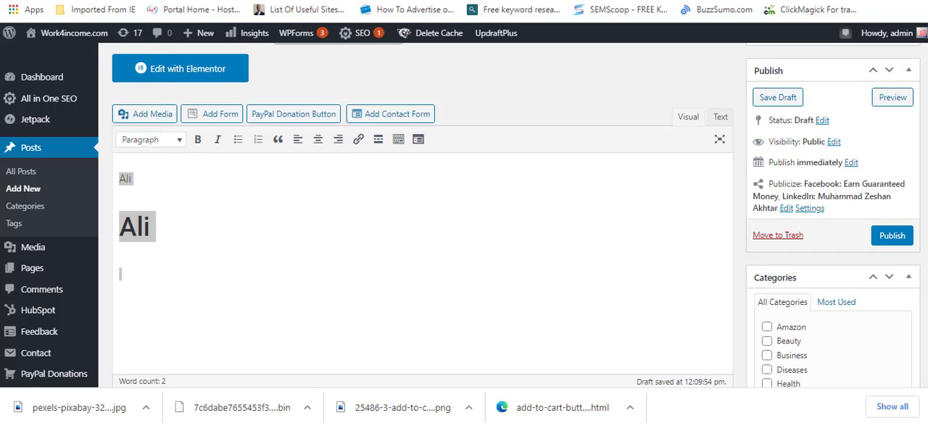
Step: Open the site's menu management page and review the structure of the Main menu
left_click(132, 1)
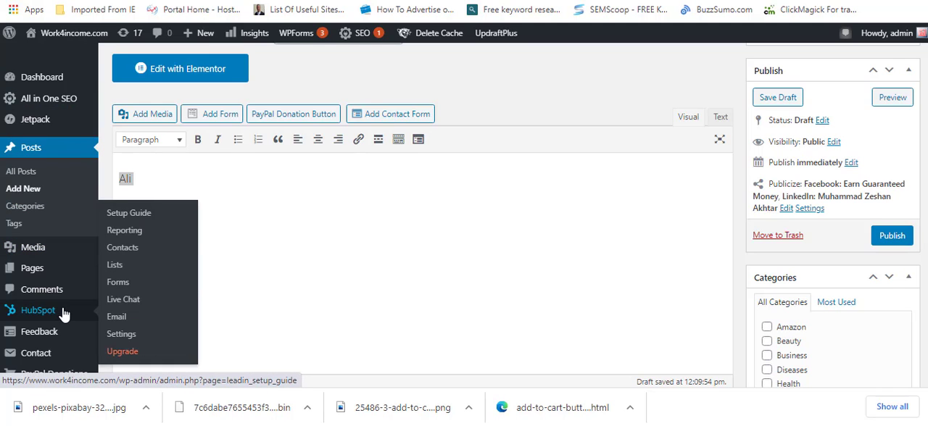
scroll(64, 314, "down", 3)
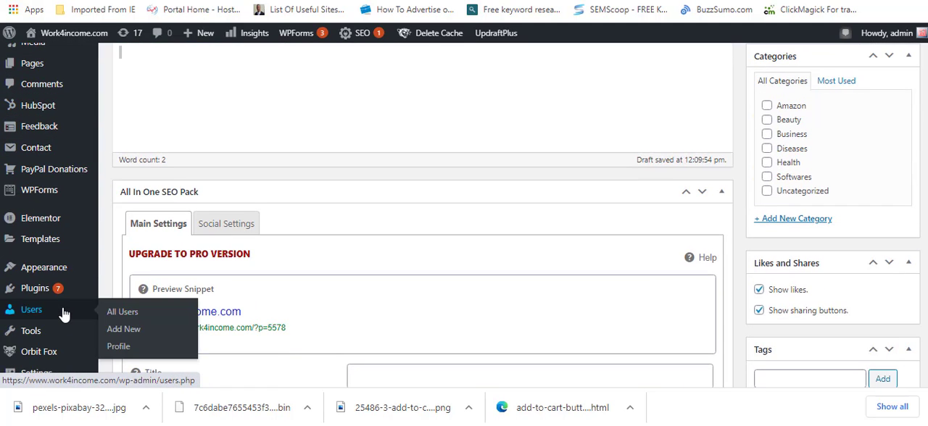
mouse_move(58, 266)
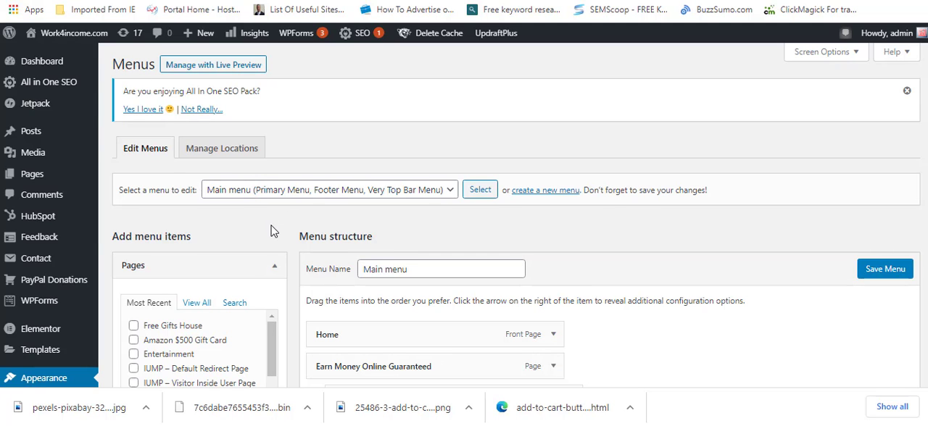
scroll(272, 230, "down", 3)
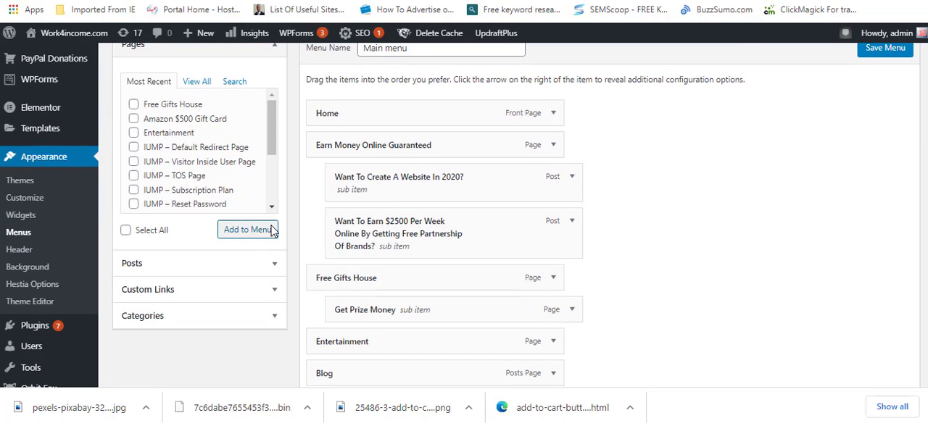
scroll(272, 229, "up", 3)
scroll(272, 229, "down", 1)
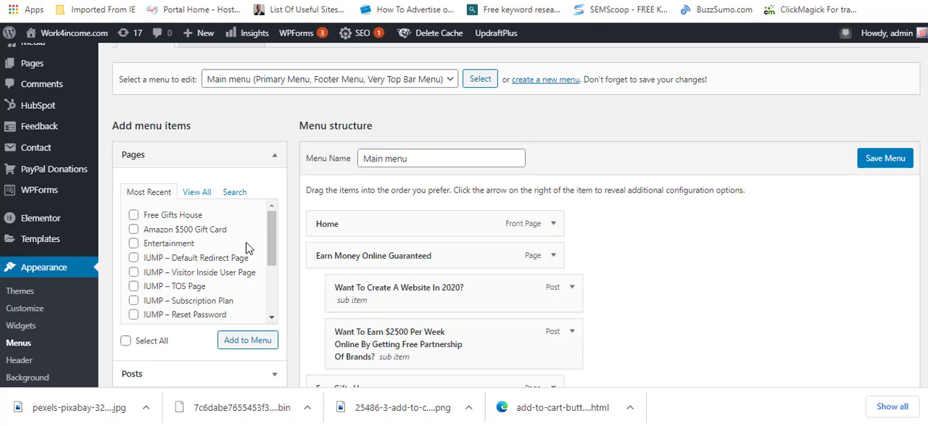
Step: Select the Free Gifts House page among the recent pages and check the existing items of the Main menu
left_click(274, 248)
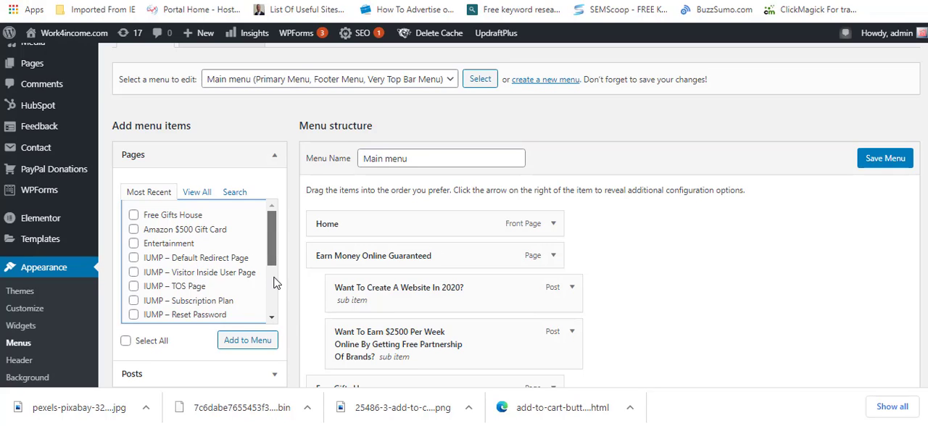
left_click_drag(270, 254, 267, 224)
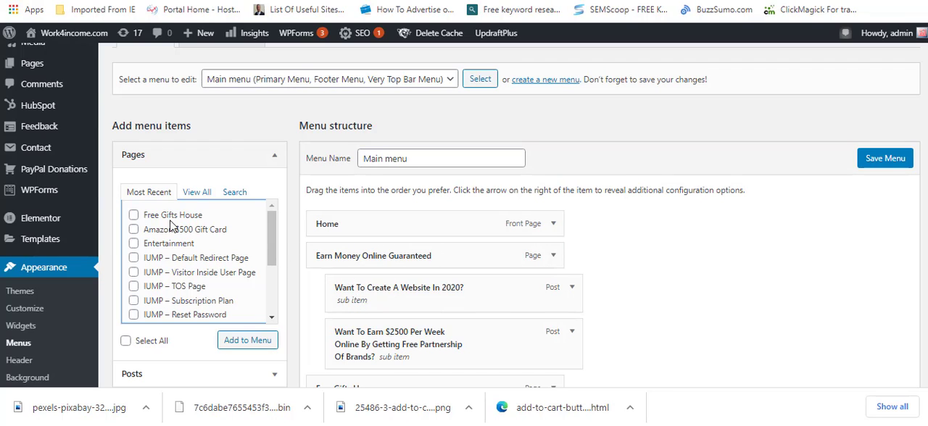
left_click(135, 216)
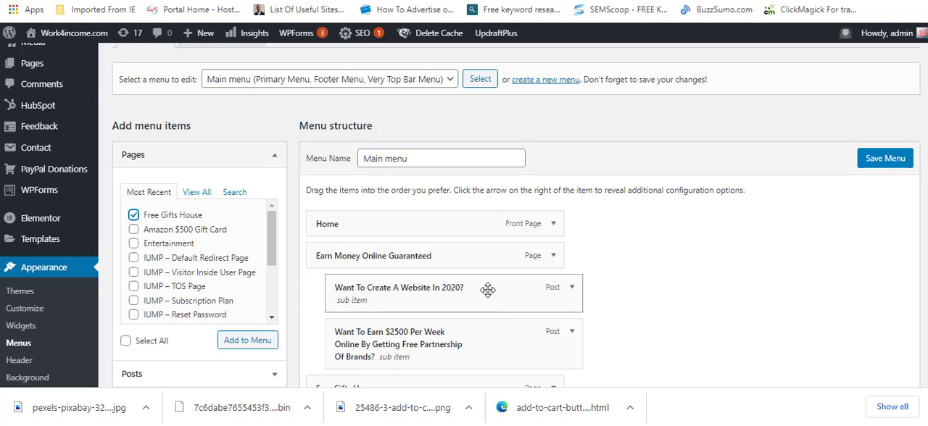
scroll(464, 217, "down", 3)
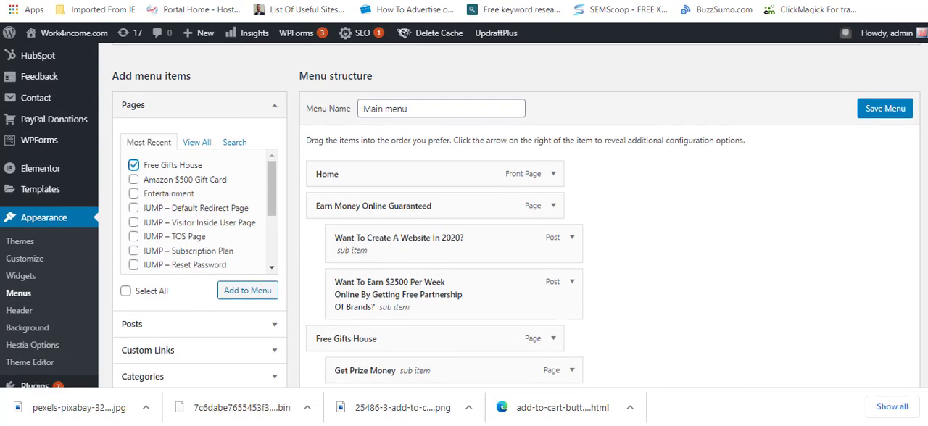
scroll(557, 379, "down", 1)
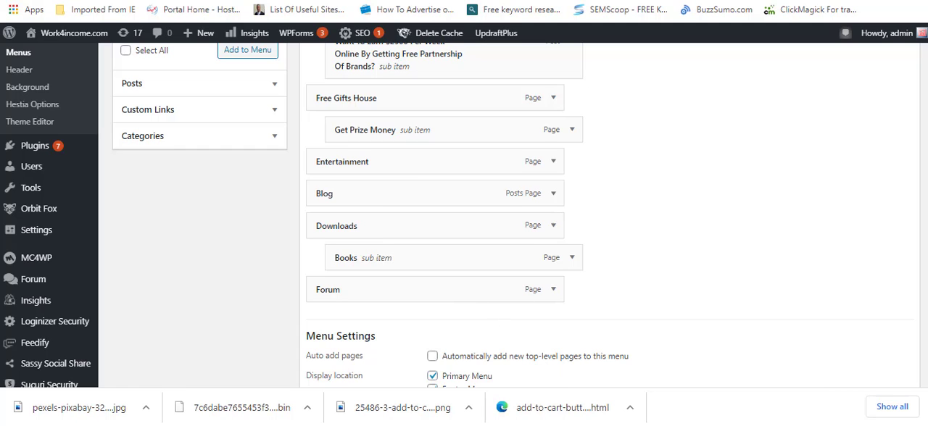
Step: Deselect the Free Gifts House page and add the IUMP – Default Redirect Page to the Main menu
scroll(465, 217, "up", 3)
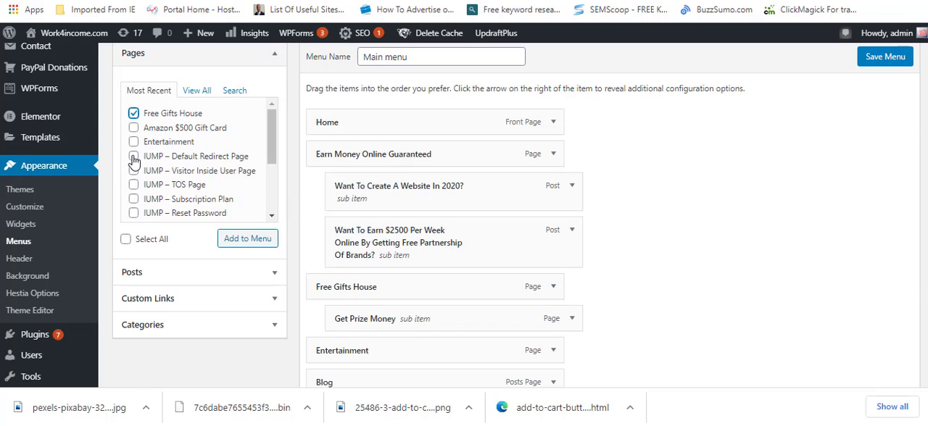
left_click(134, 114)
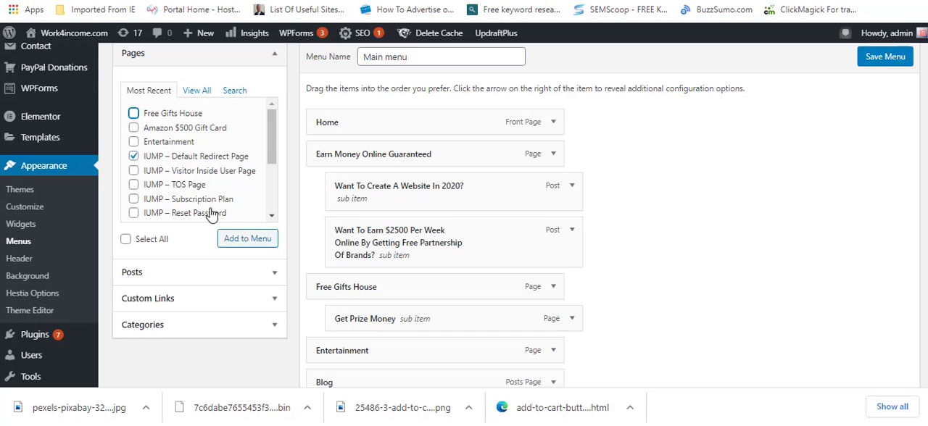
left_click(241, 239)
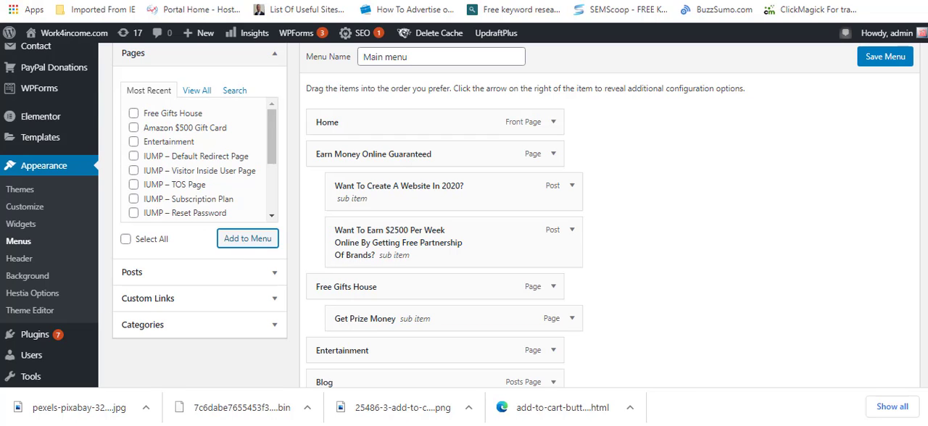
Step: Move the IUMP – Default Redirect Page item between Entertainment and Blog in the Main menu
scroll(464, 218, "down", 3)
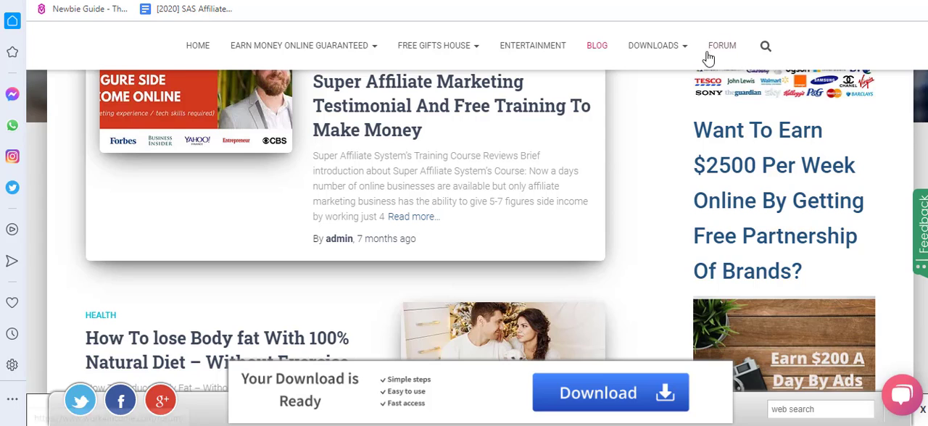
mouse_move(258, 47)
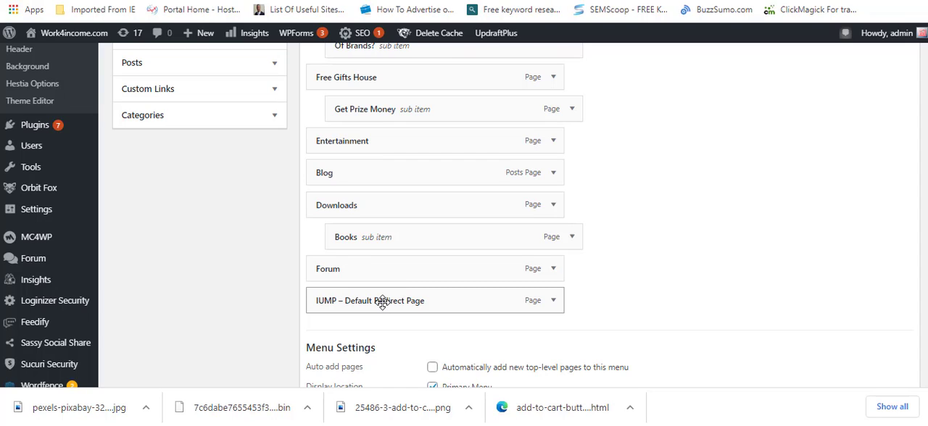
left_click_drag(382, 303, 383, 178)
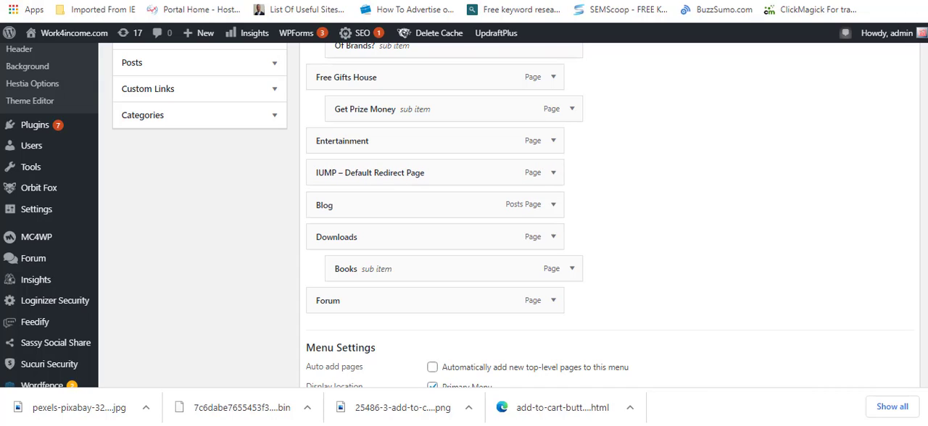
scroll(923, 282, "down", 3)
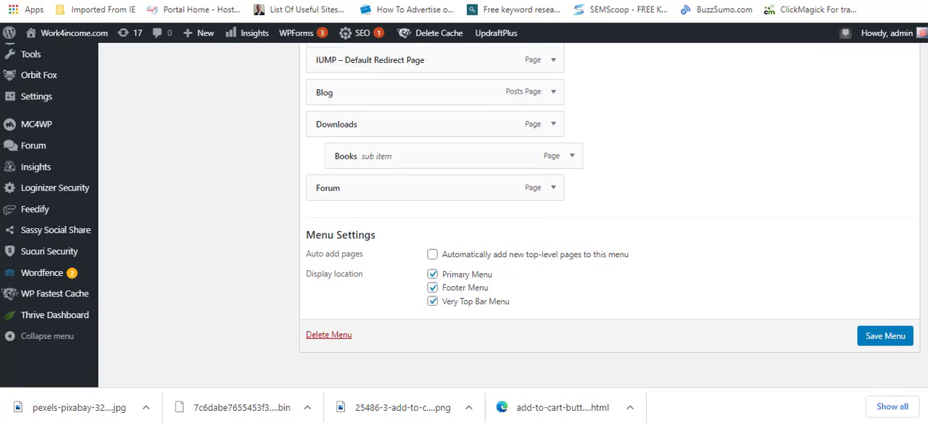
Step: Nest the IUMP – Default Redirect Page item as a sub item under Entertainment
scroll(464, 217, "up", 4)
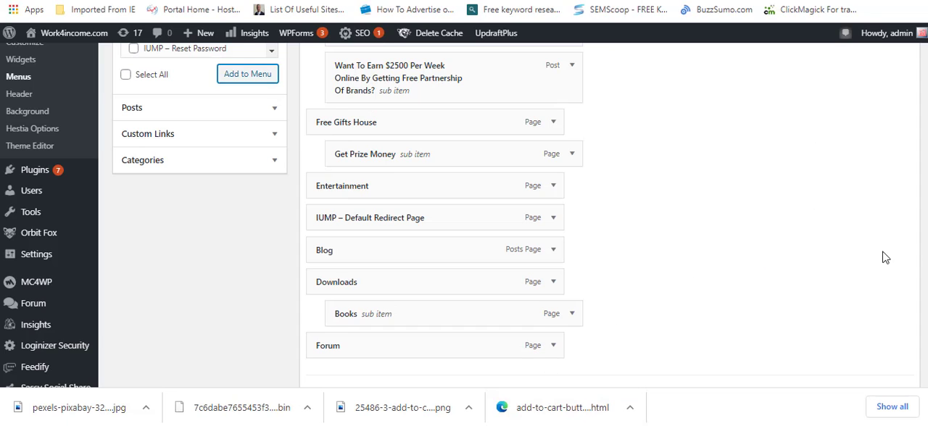
scroll(456, 215, "up", 1)
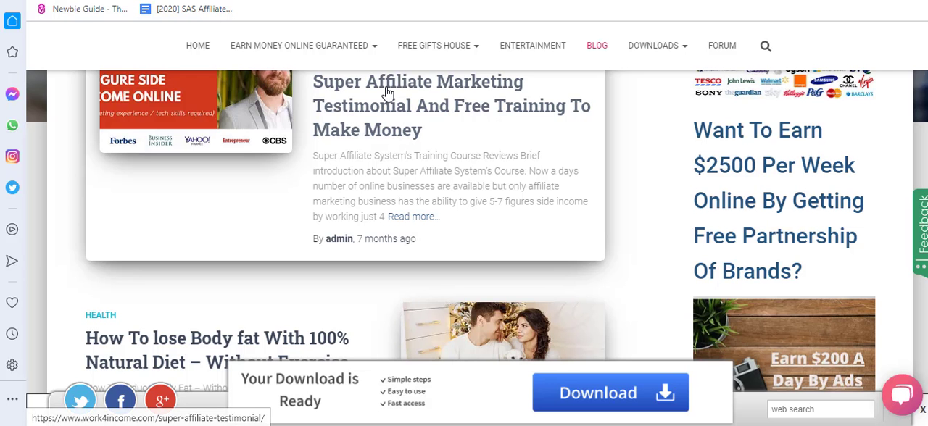
mouse_move(425, 46)
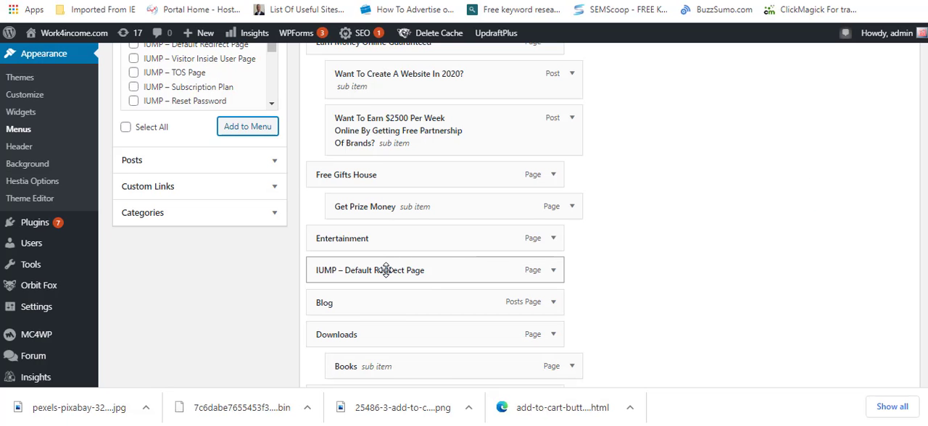
left_click_drag(386, 270, 410, 270)
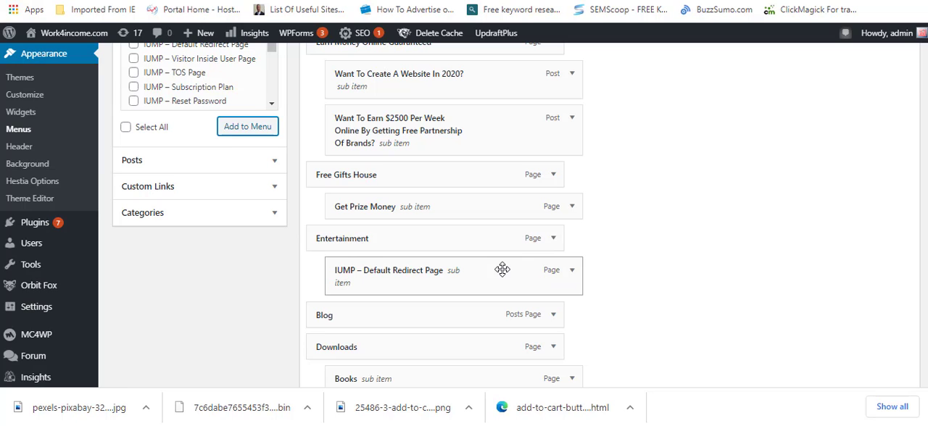
Step: Compare the nested menu item with the Free Gifts House dropdown on the published Blog page
scroll(580, 217, "down", 4)
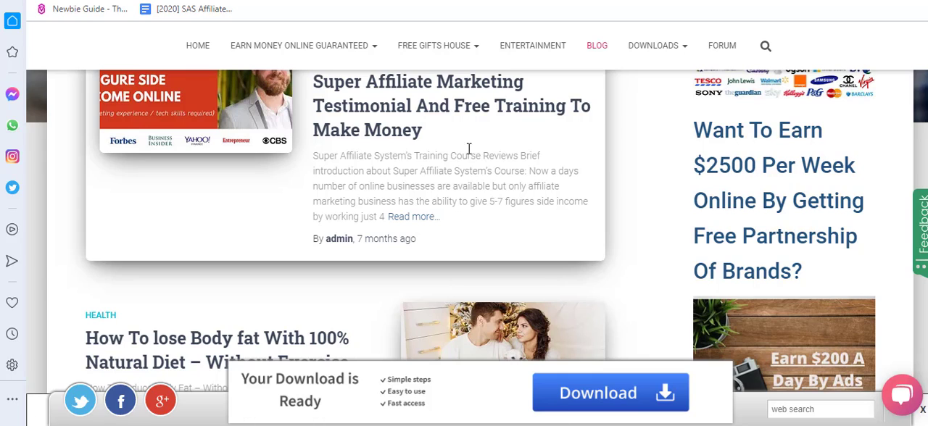
mouse_move(445, 58)
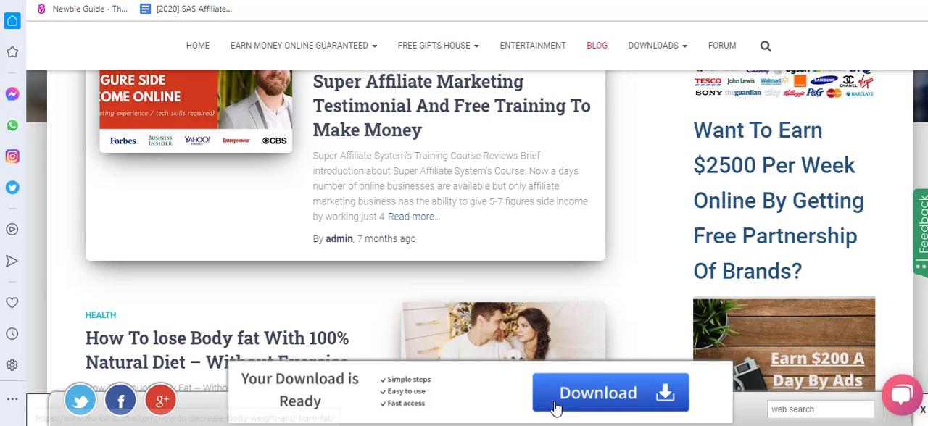
left_click(525, 425)
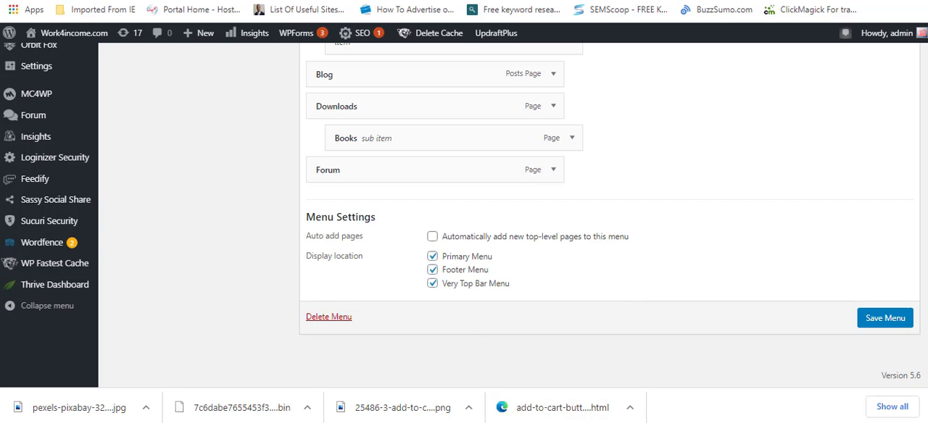
Step: Remove the IUMP – Default Redirect Page sub item from the Main menu
scroll(824, 182, "up", 3)
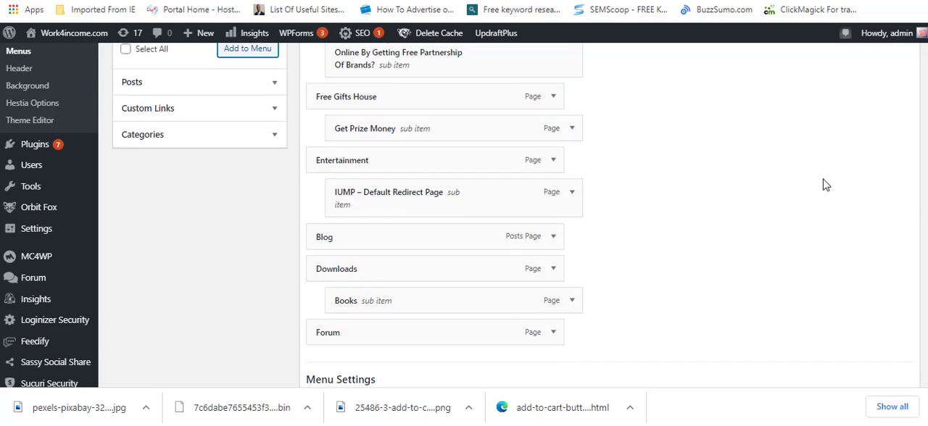
left_click(570, 194)
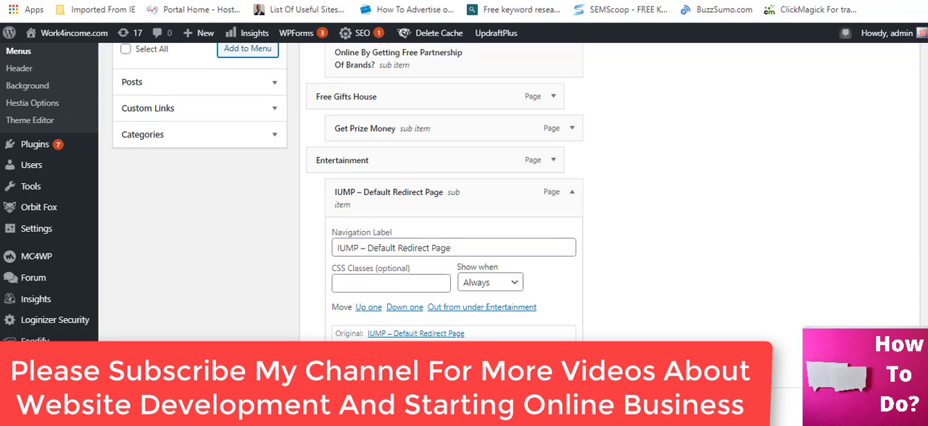
left_click(348, 358)
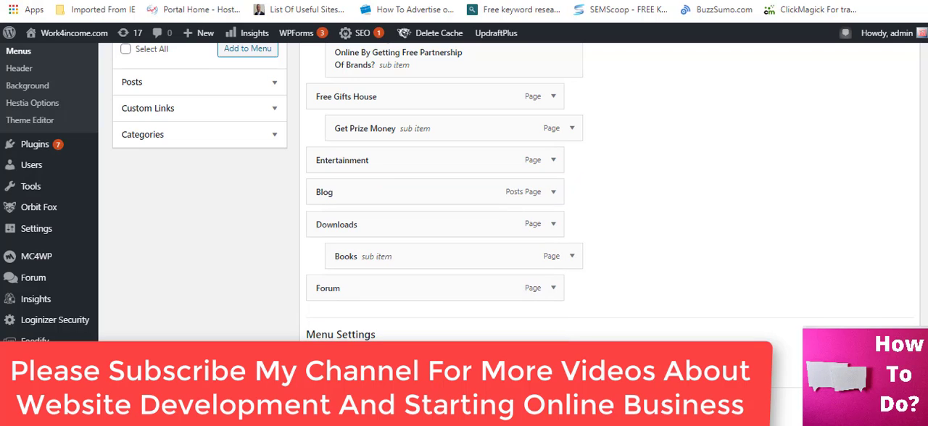
scroll(464, 192, "up", 5)
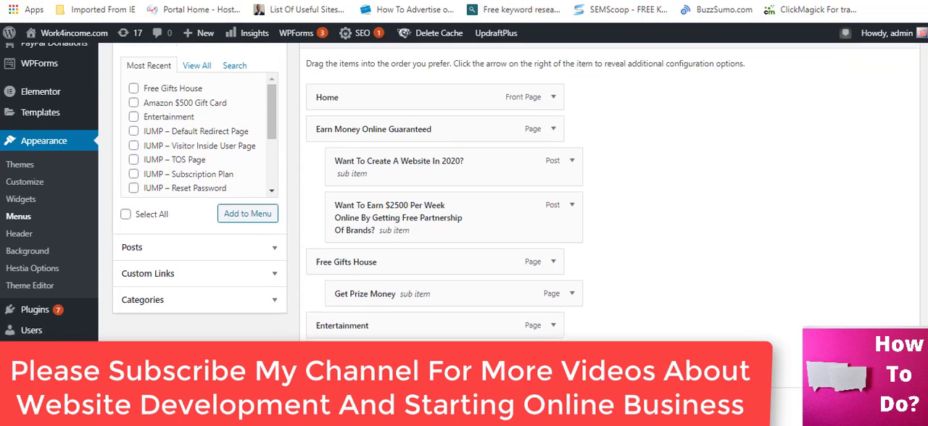